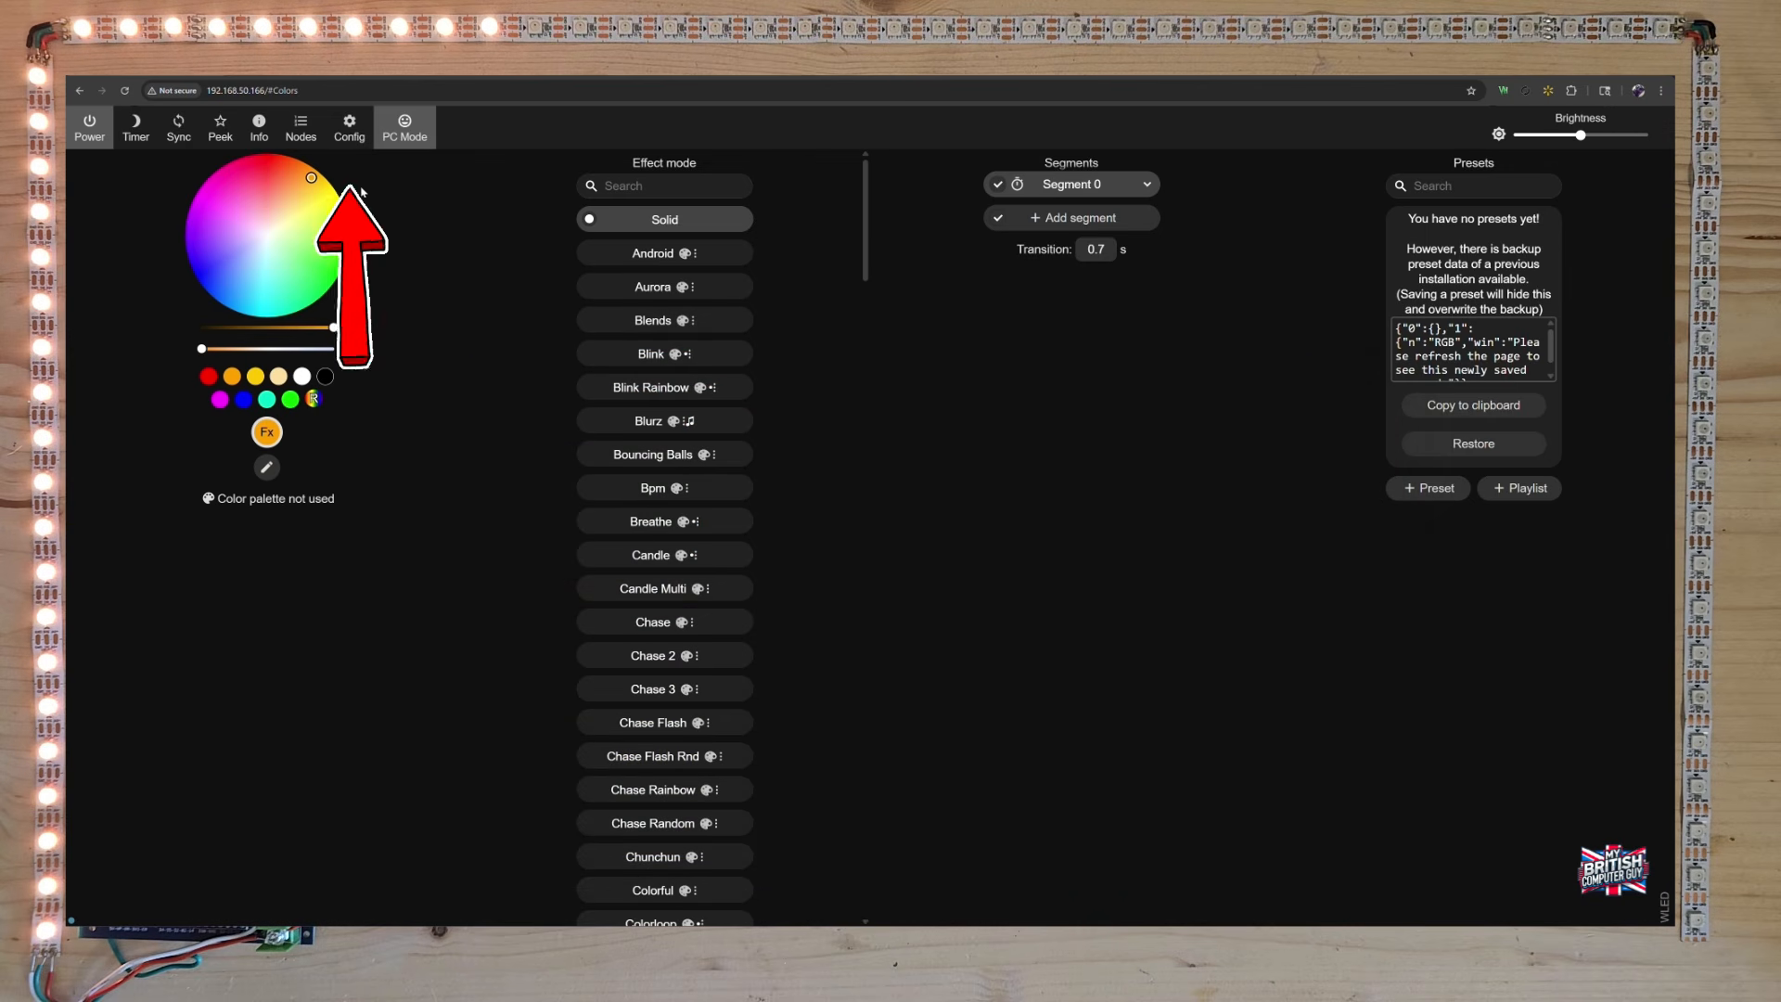
- Set the length of LED output 1 to 76 in the LED preferences, save, and return to the main control page
left_click(356, 137)
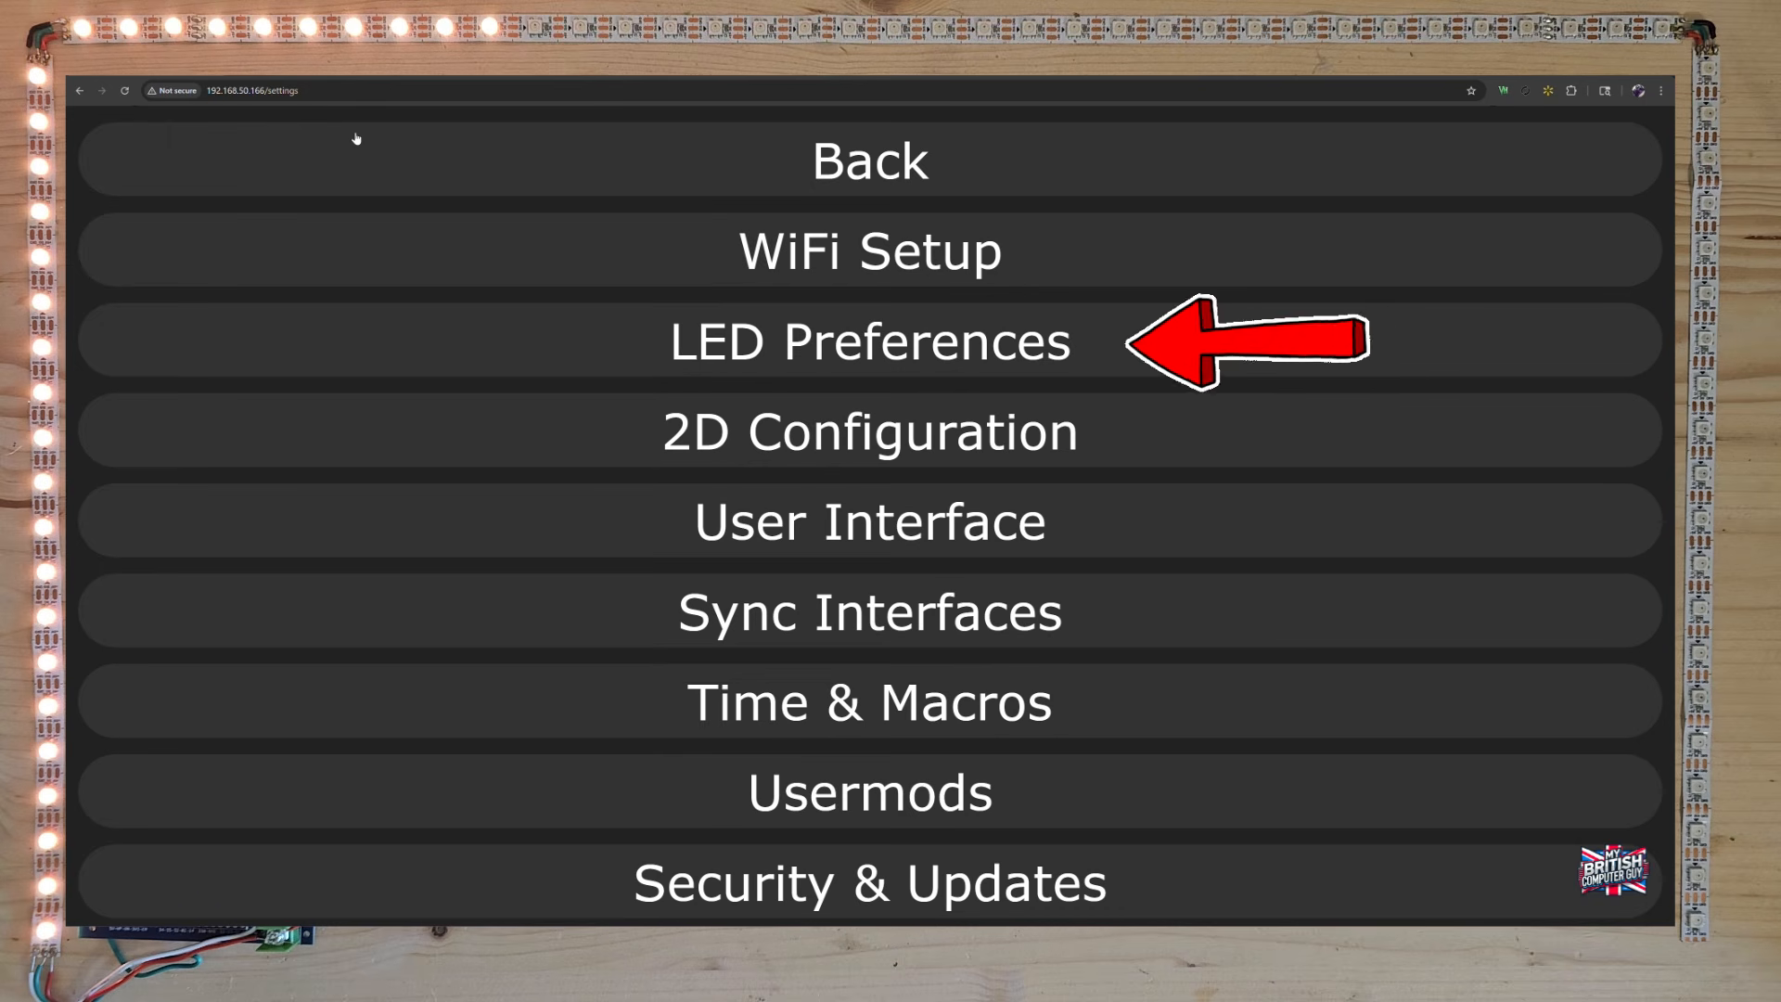
left_click(737, 343)
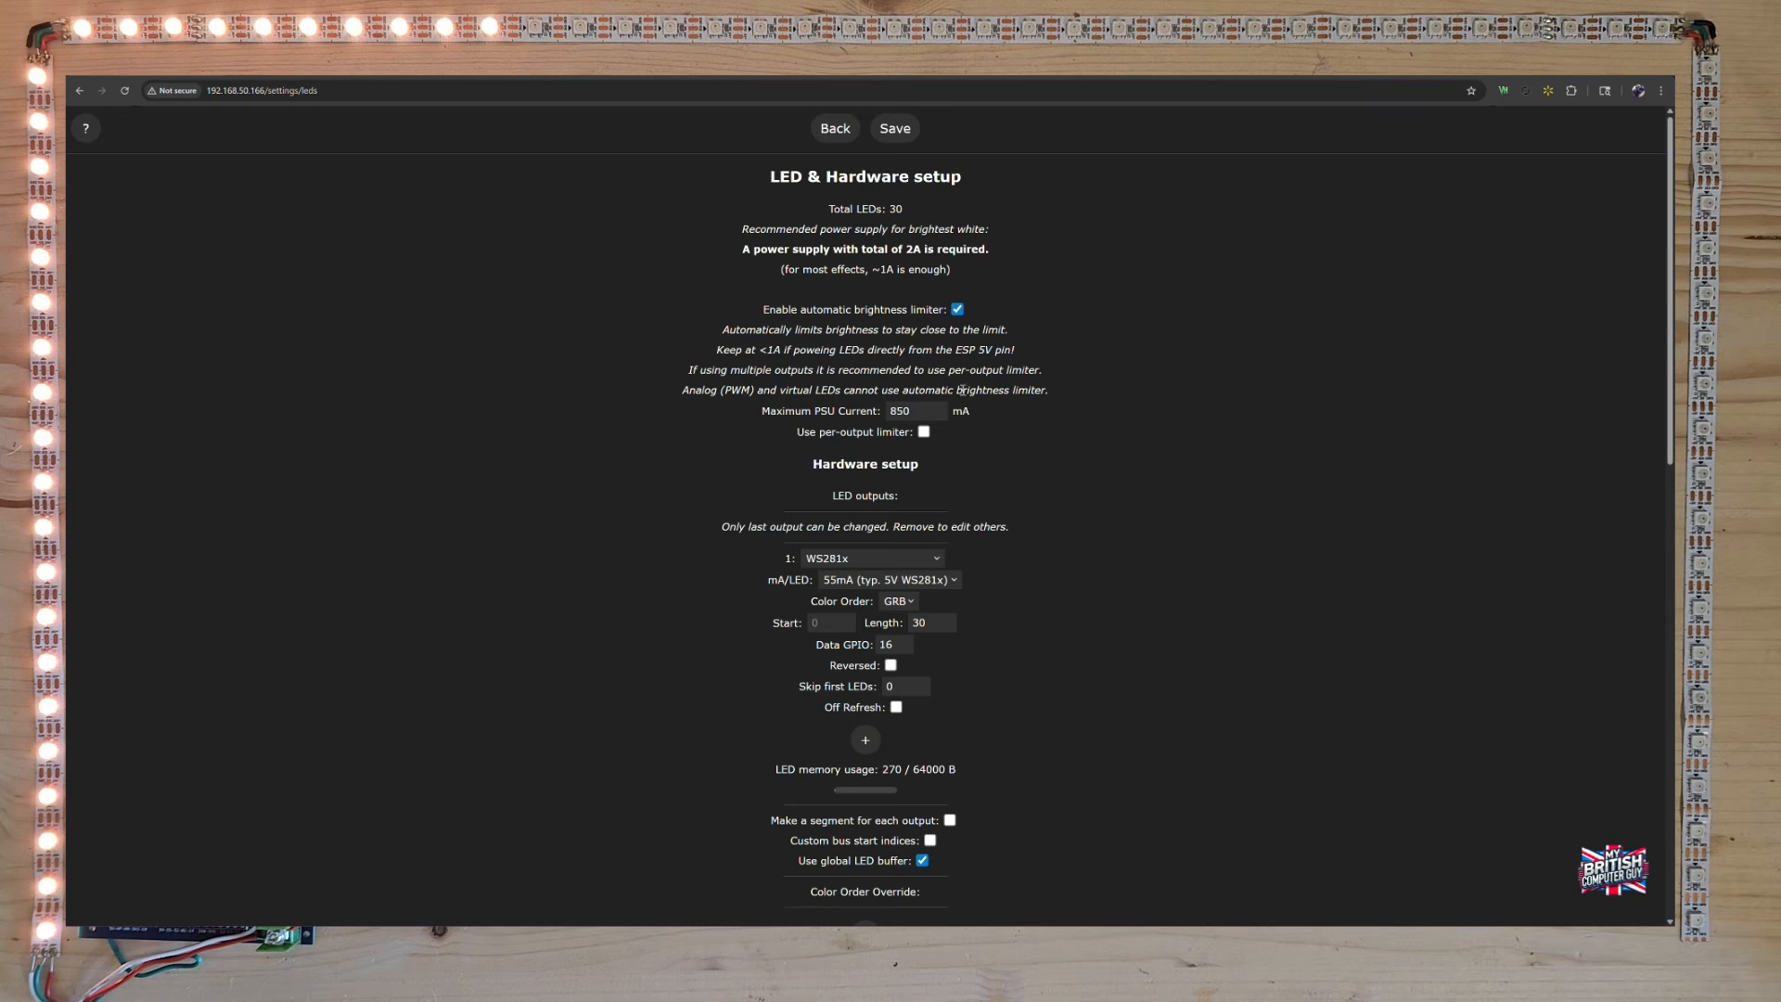
scroll(1081, 487, "down", 1)
left_click_drag(842, 441, 914, 451)
double_click(923, 560)
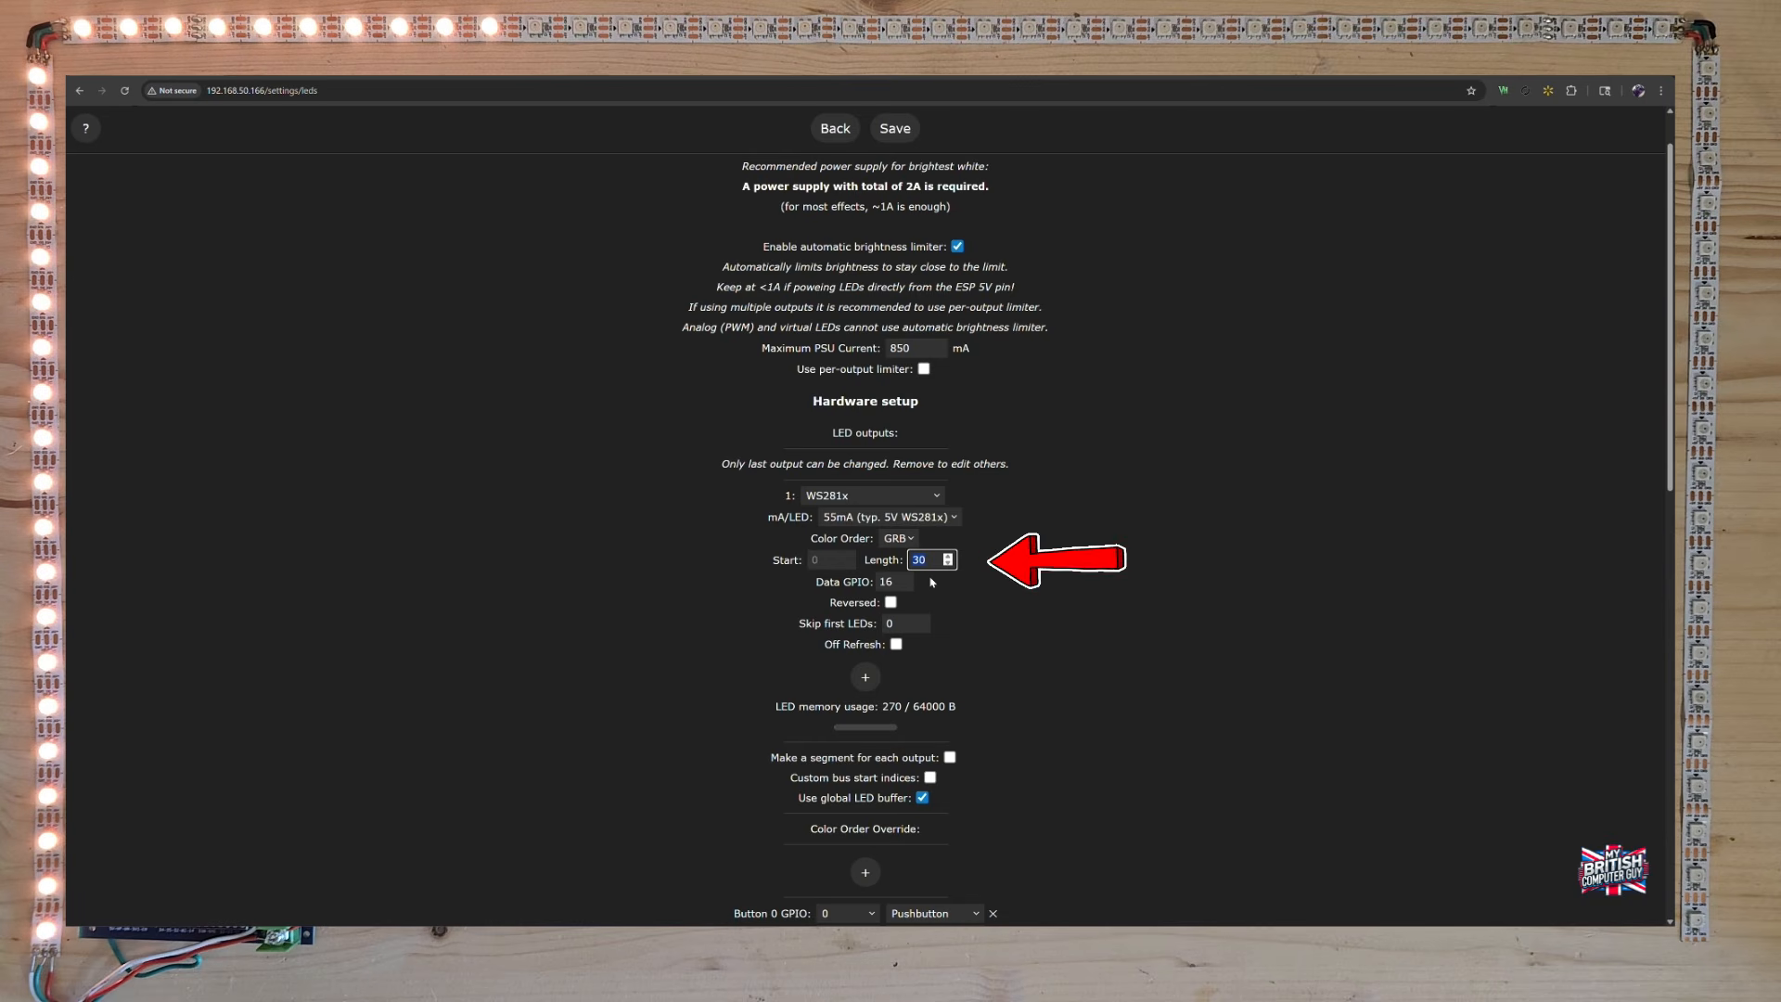
type("76")
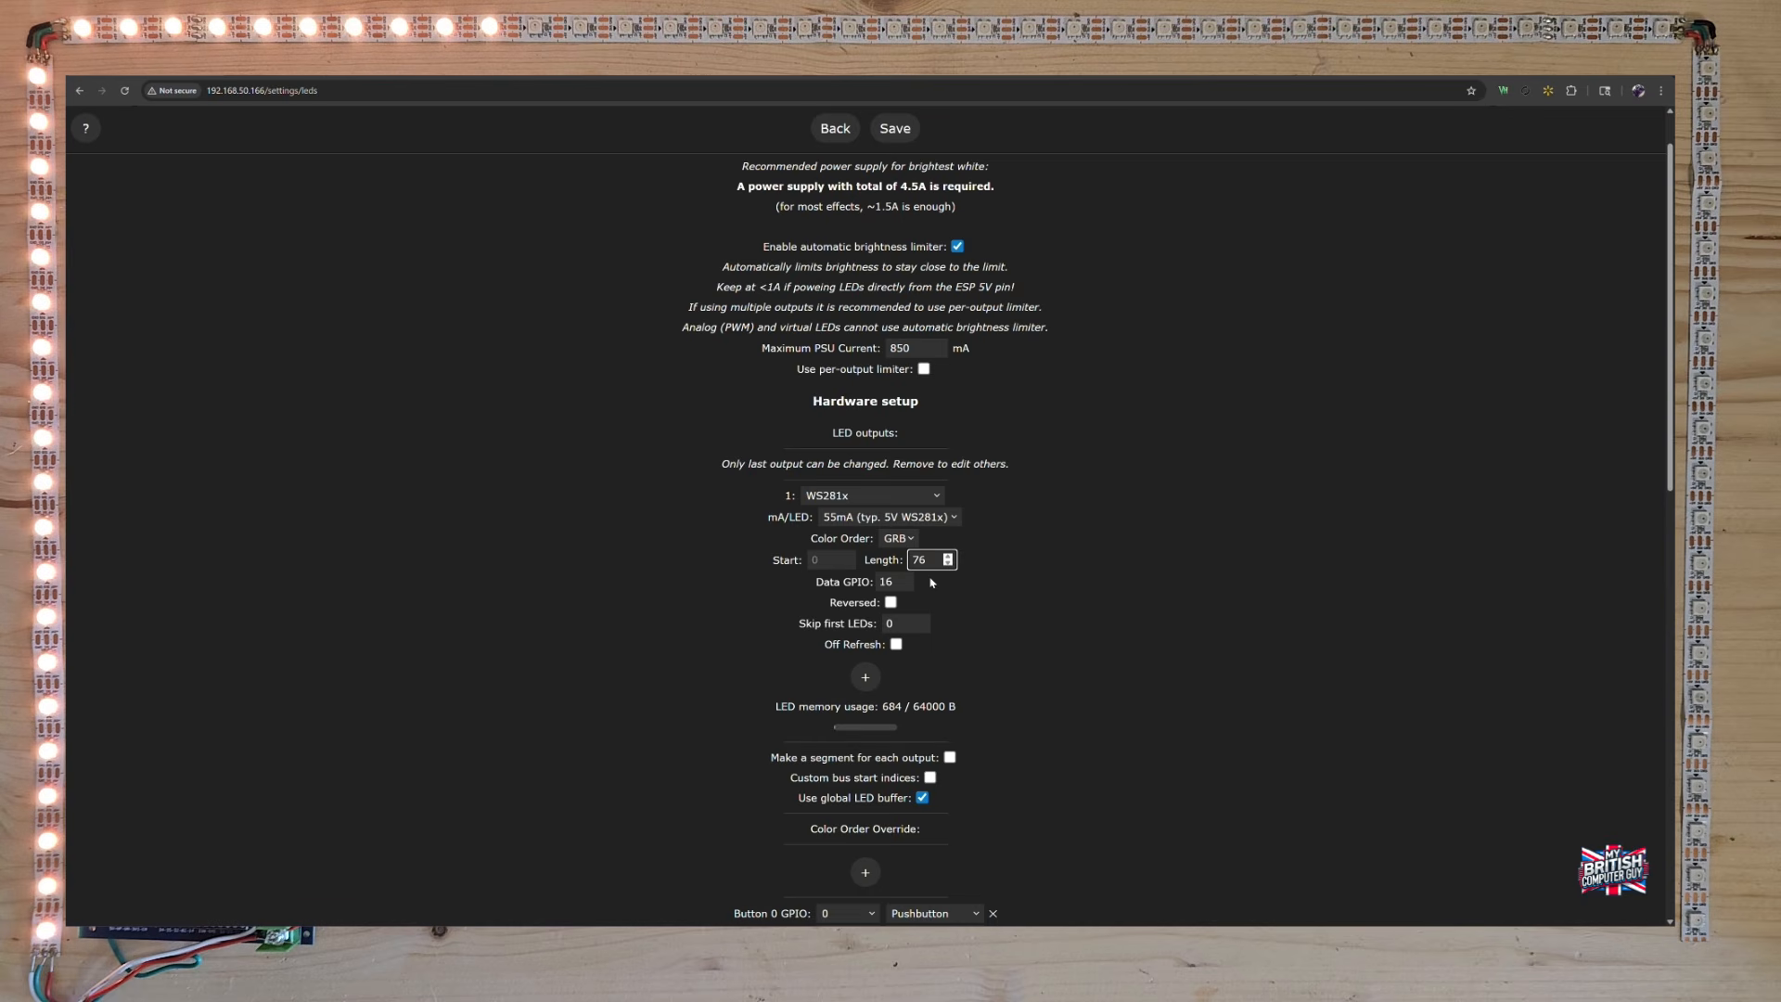
key("Tab")
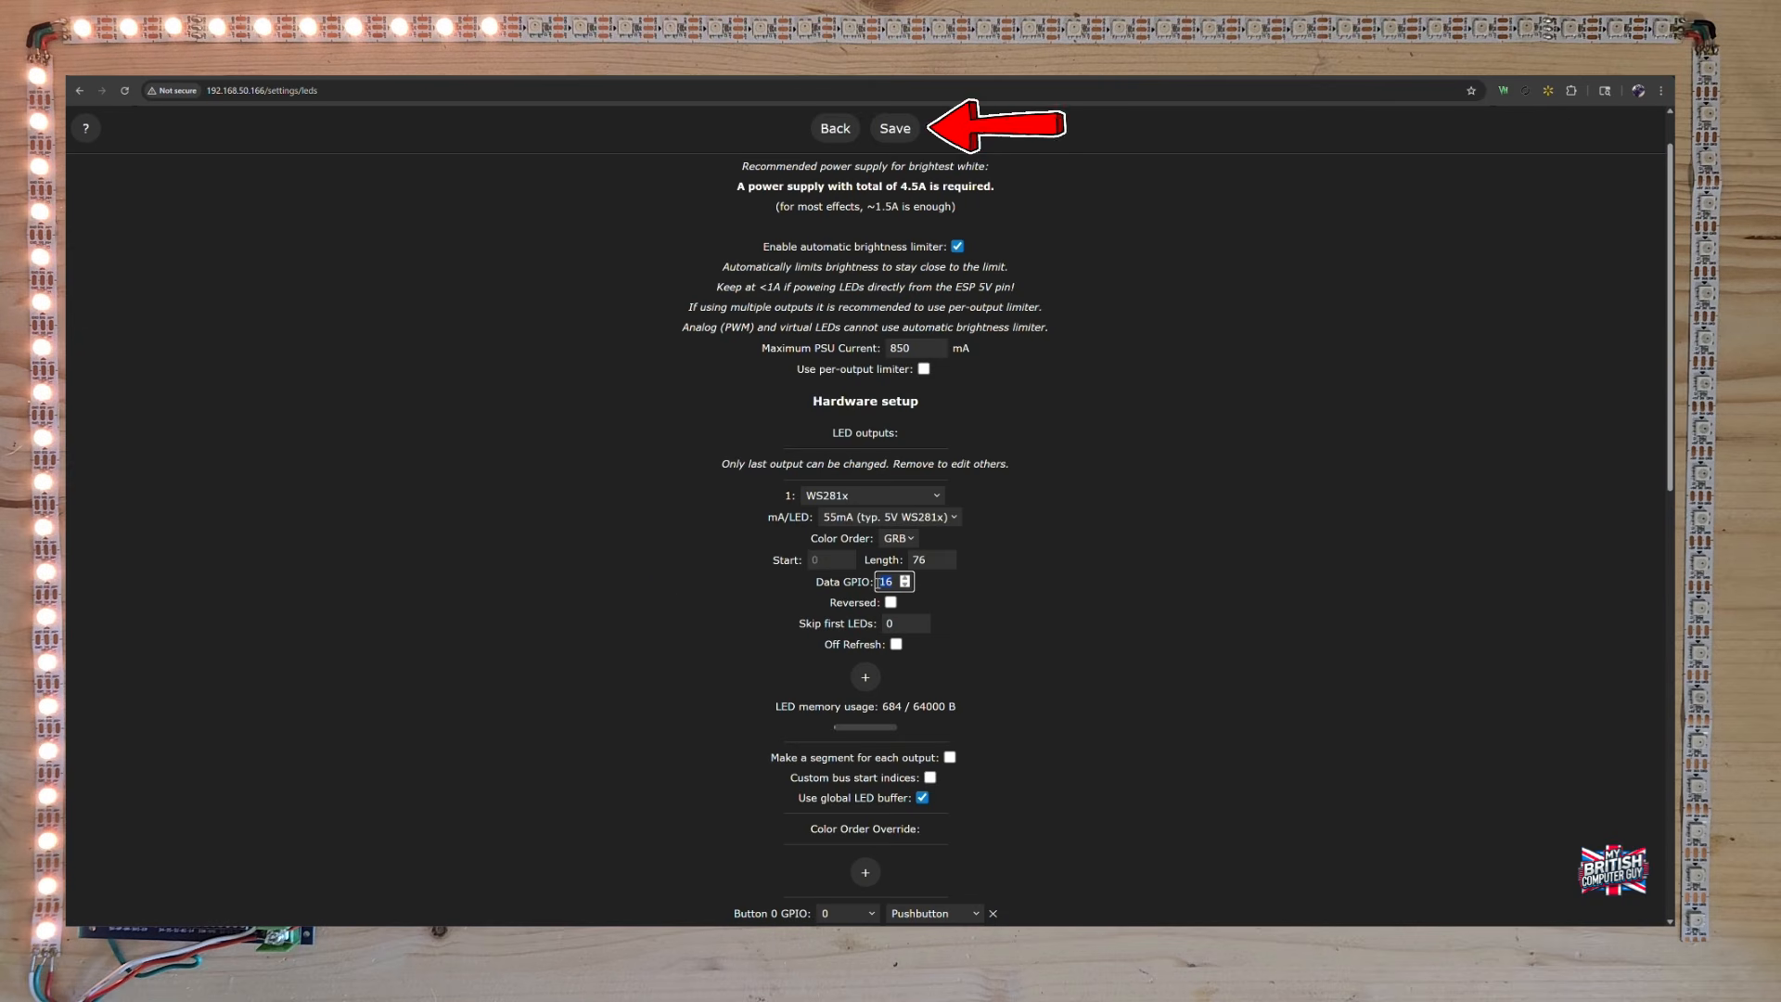
left_click(898, 129)
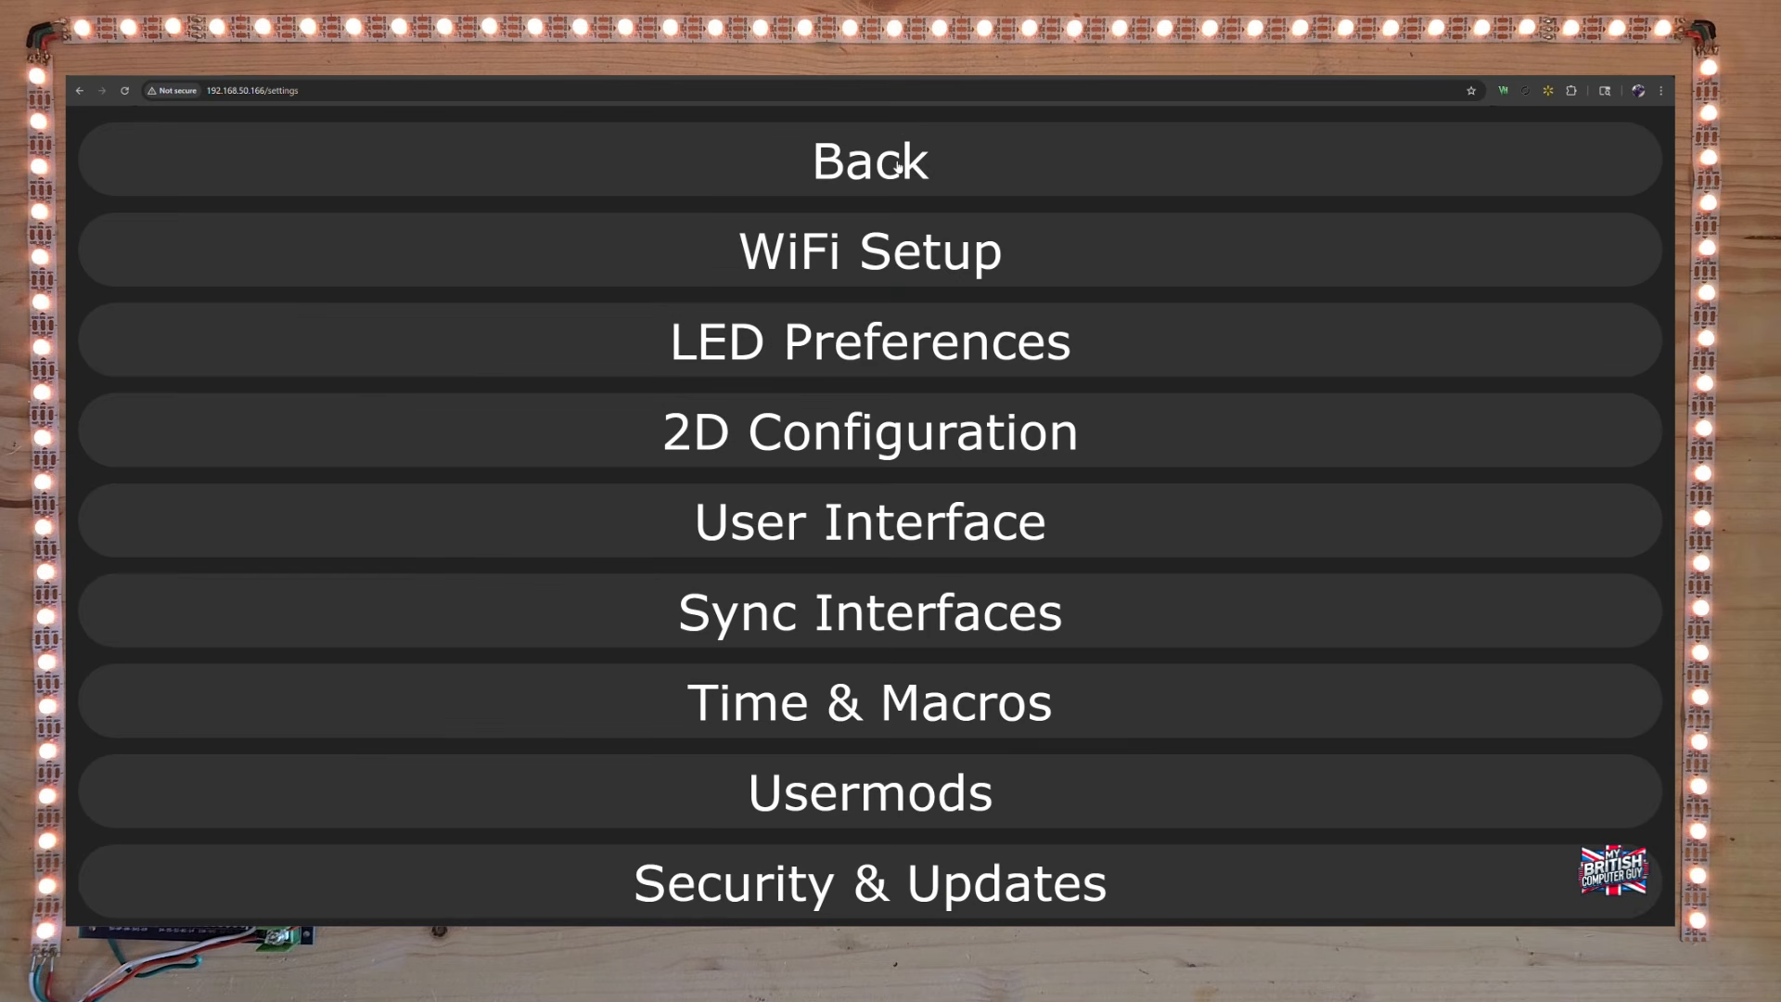
left_click(898, 166)
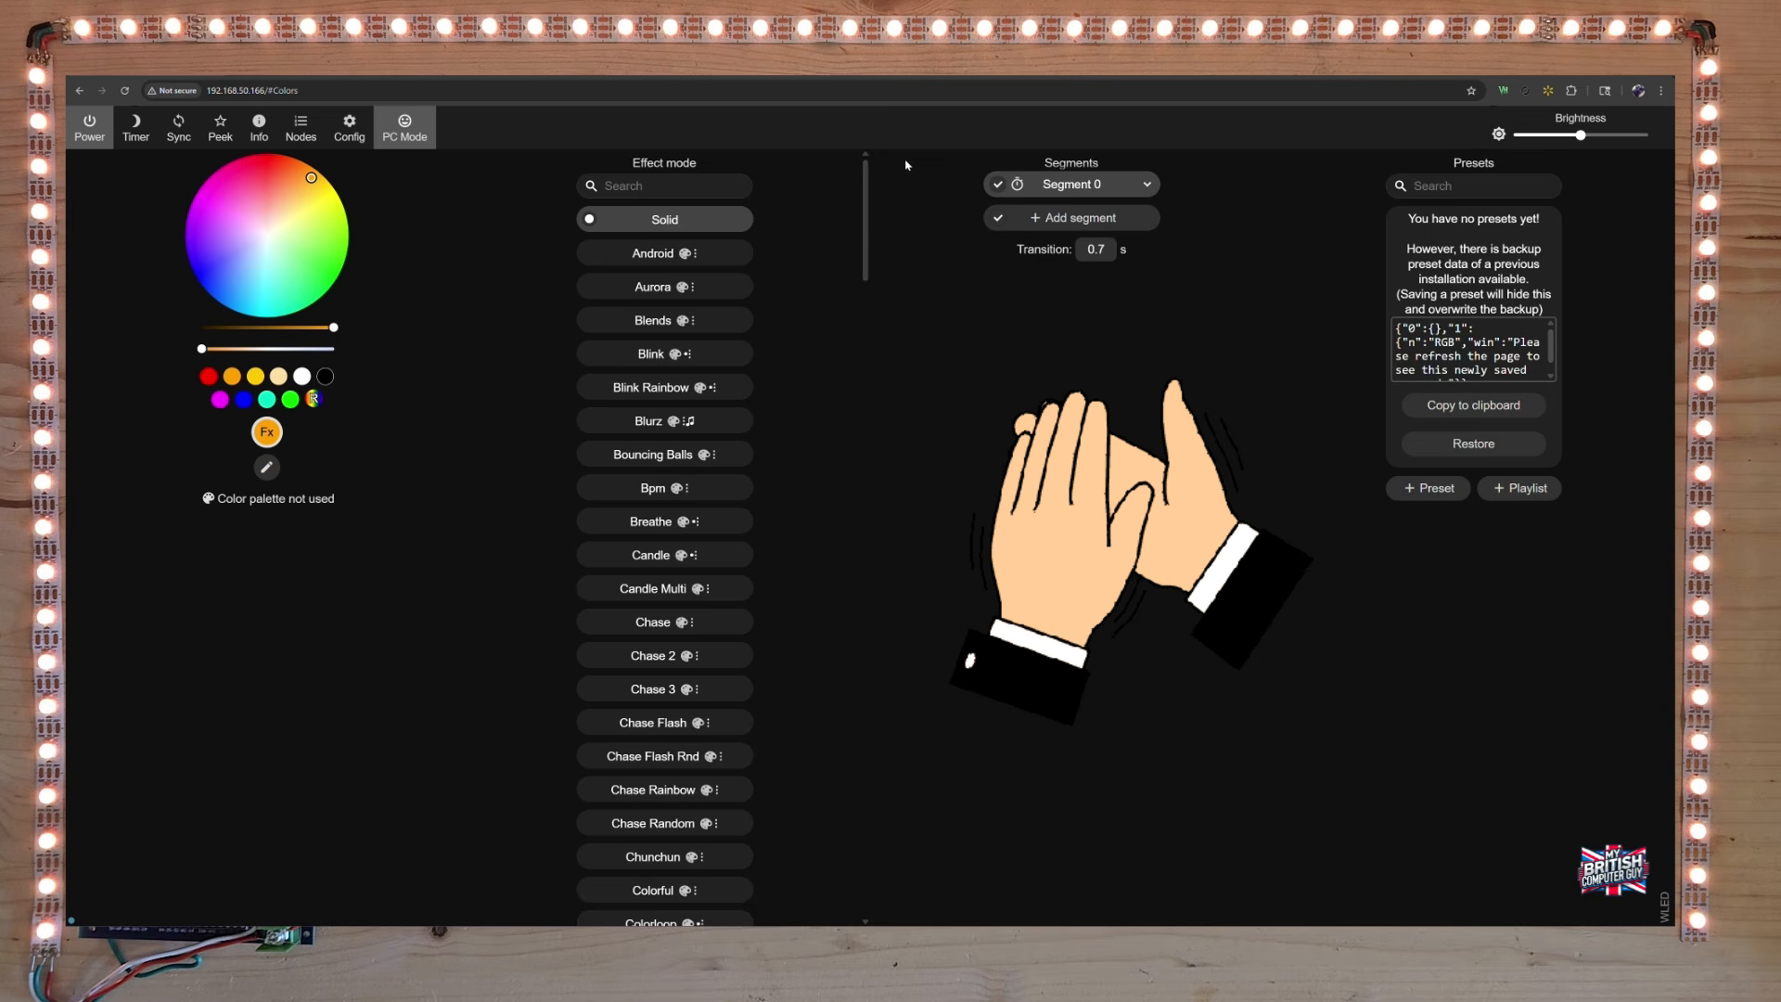
- Rename Segment 0 as "Left Side"
left_click(1147, 187)
left_click(1127, 184)
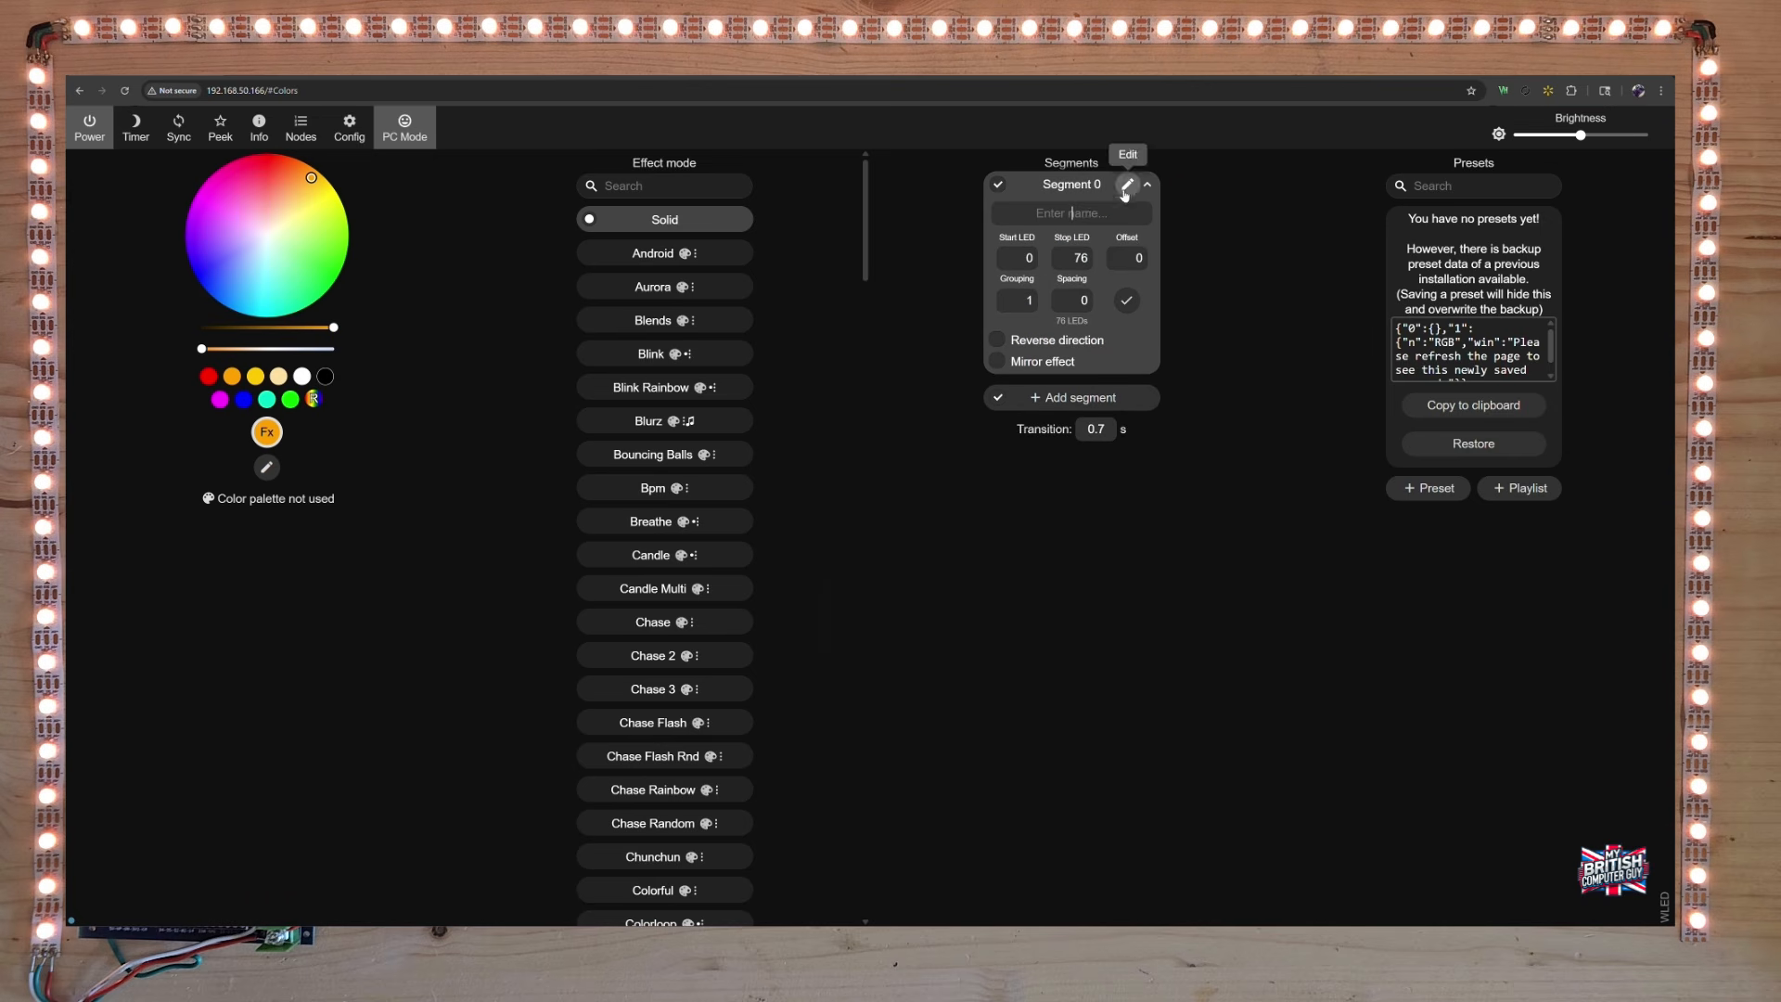
type("Le")
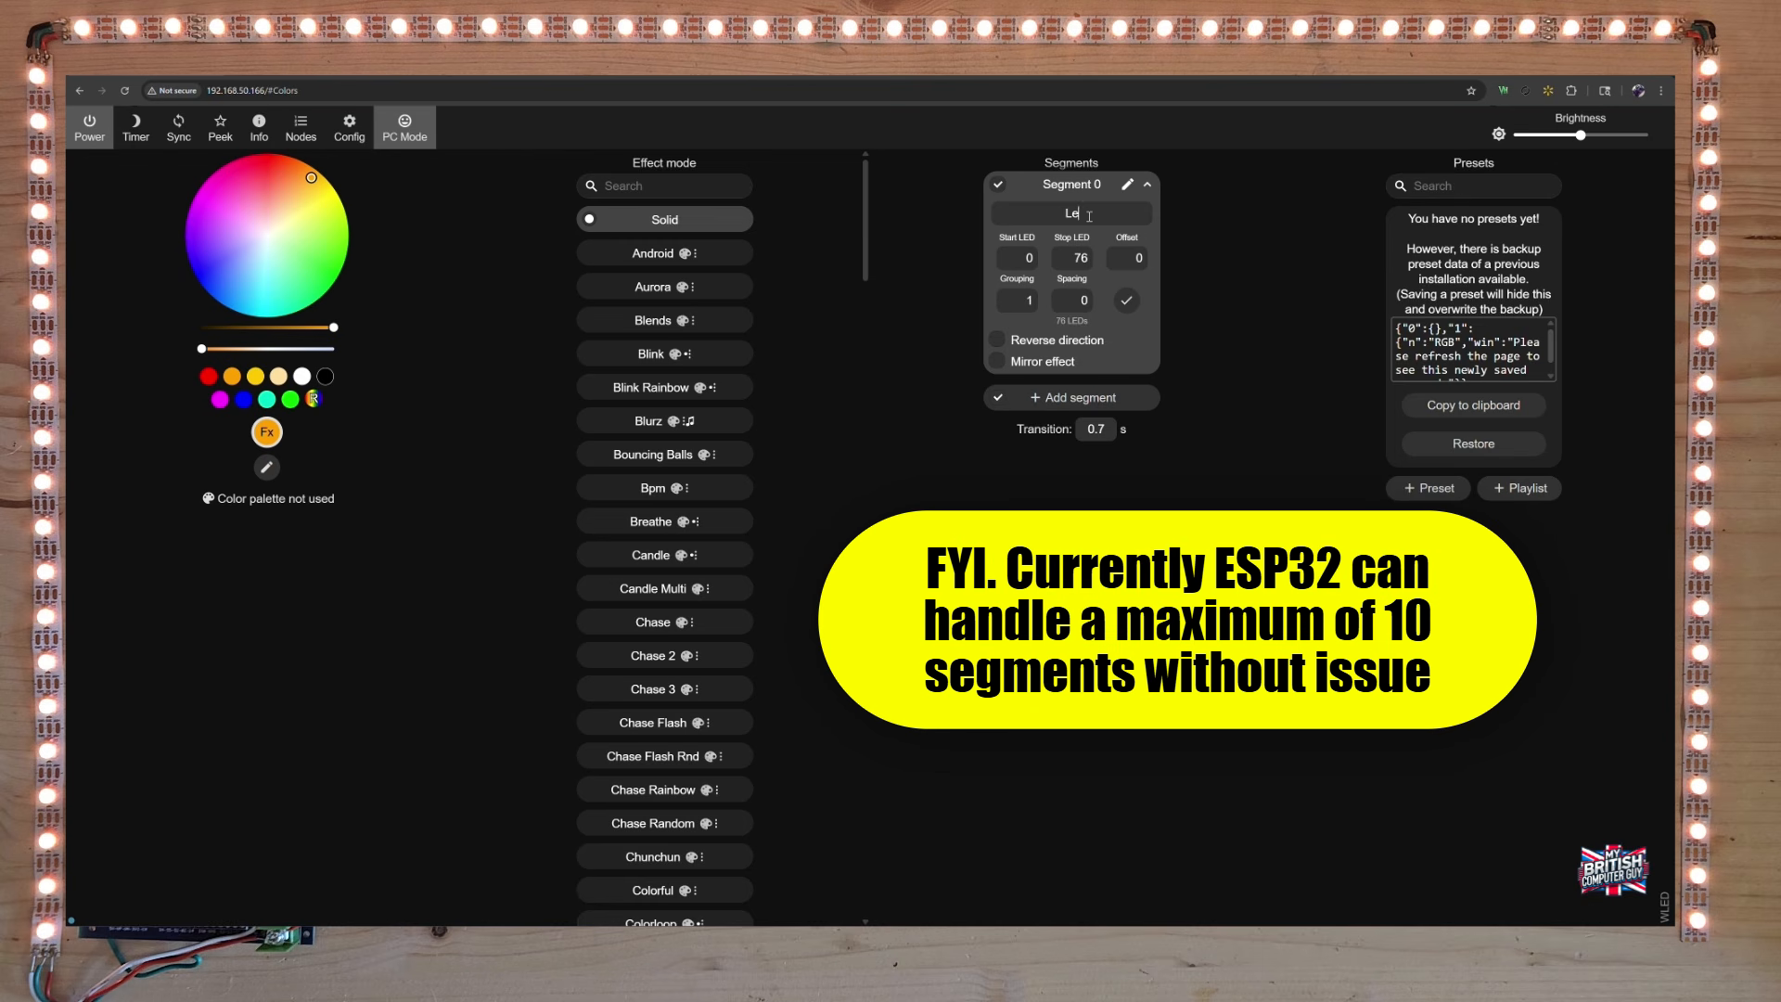
type("ft Side")
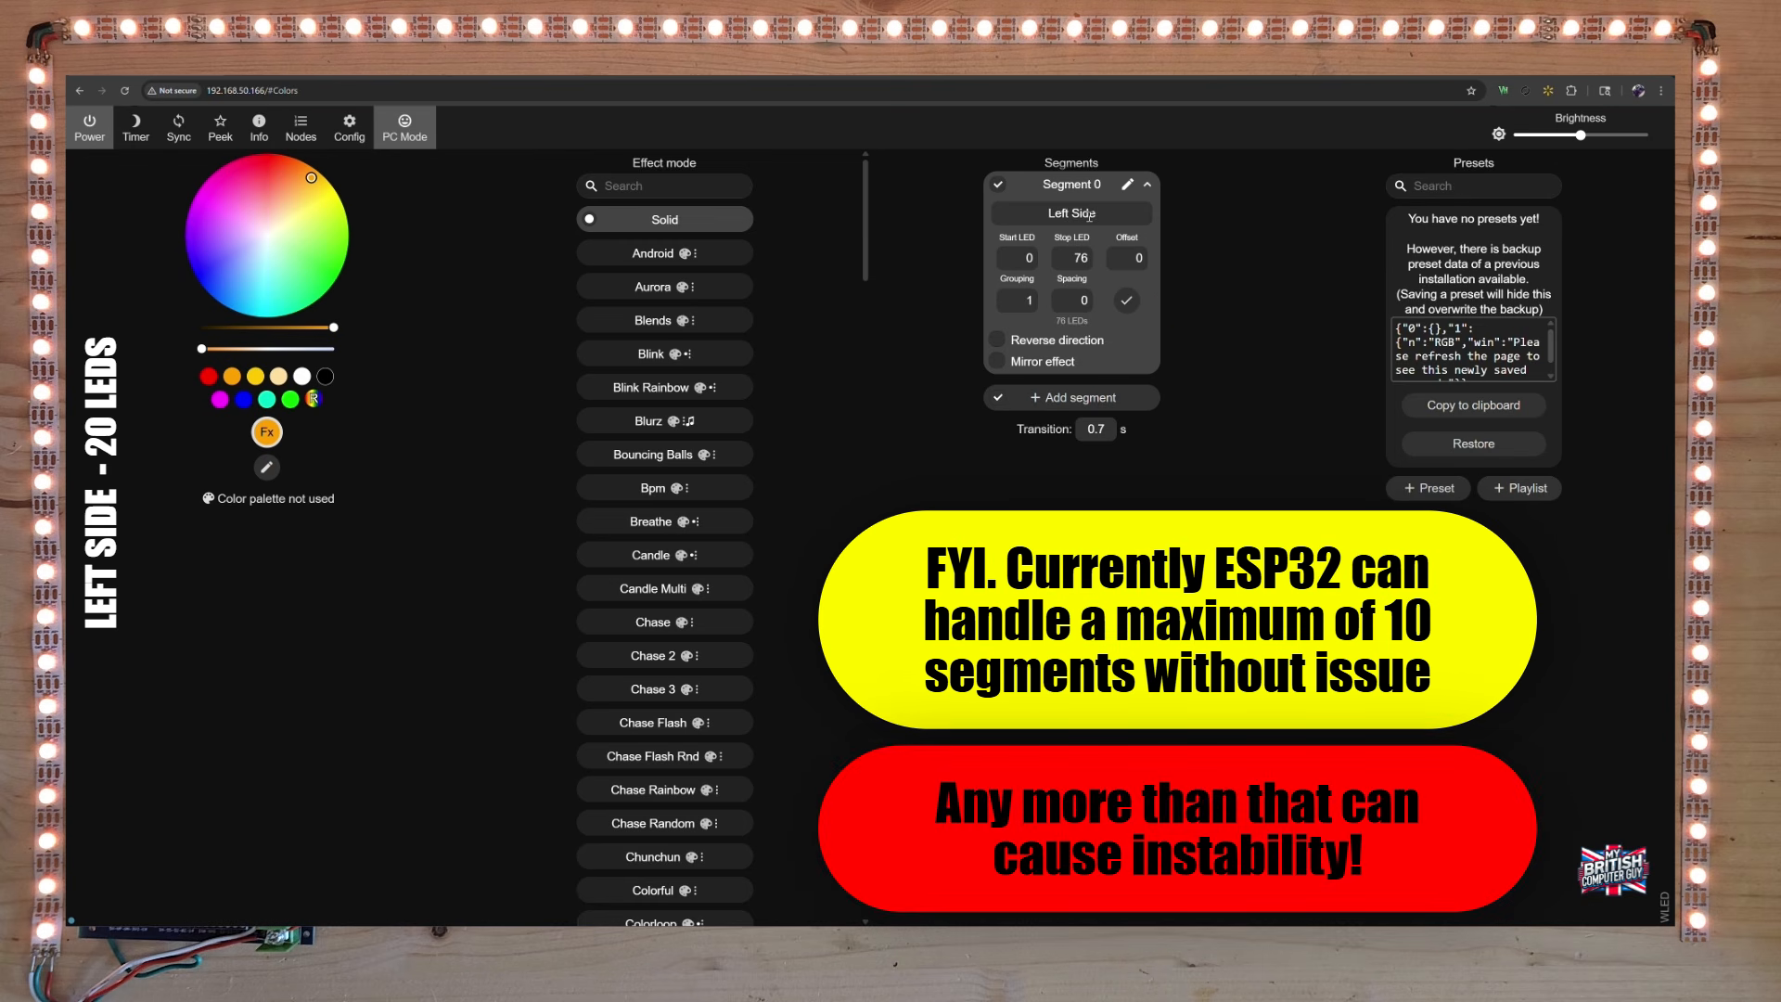
left_click(1127, 302)
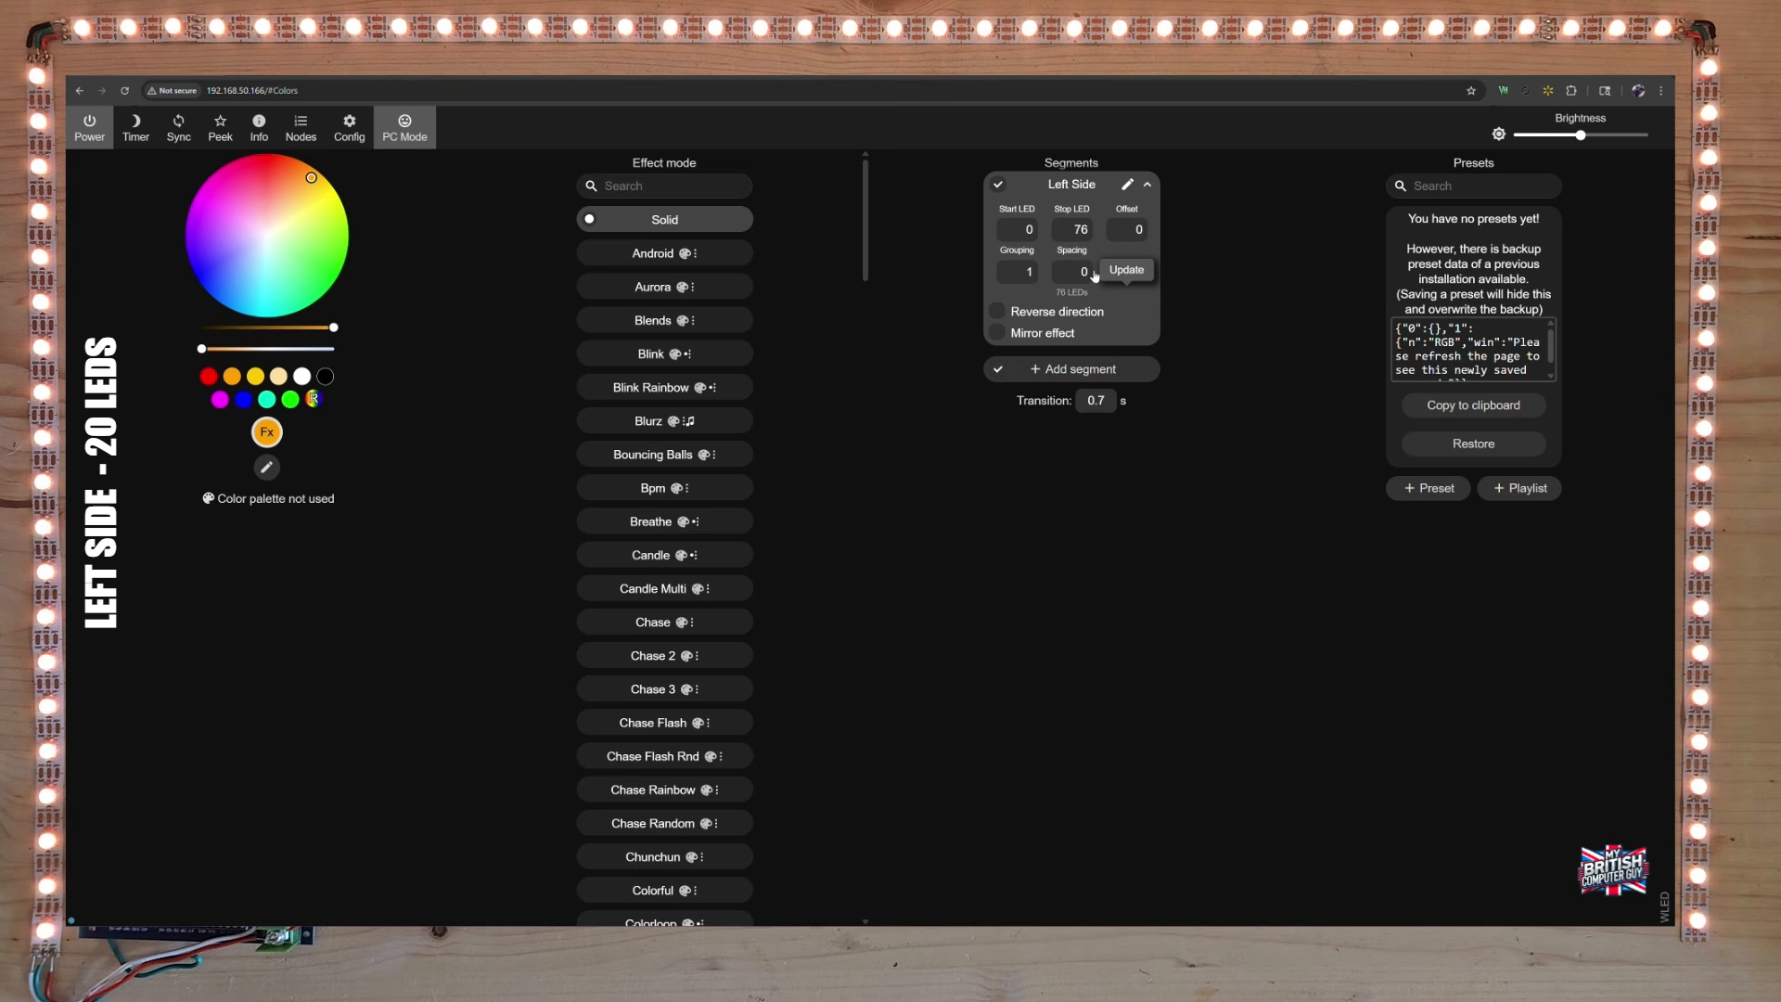
- Set the Left Side segment's stop LED to 20 and apply the update
double_click(1081, 229)
type("20")
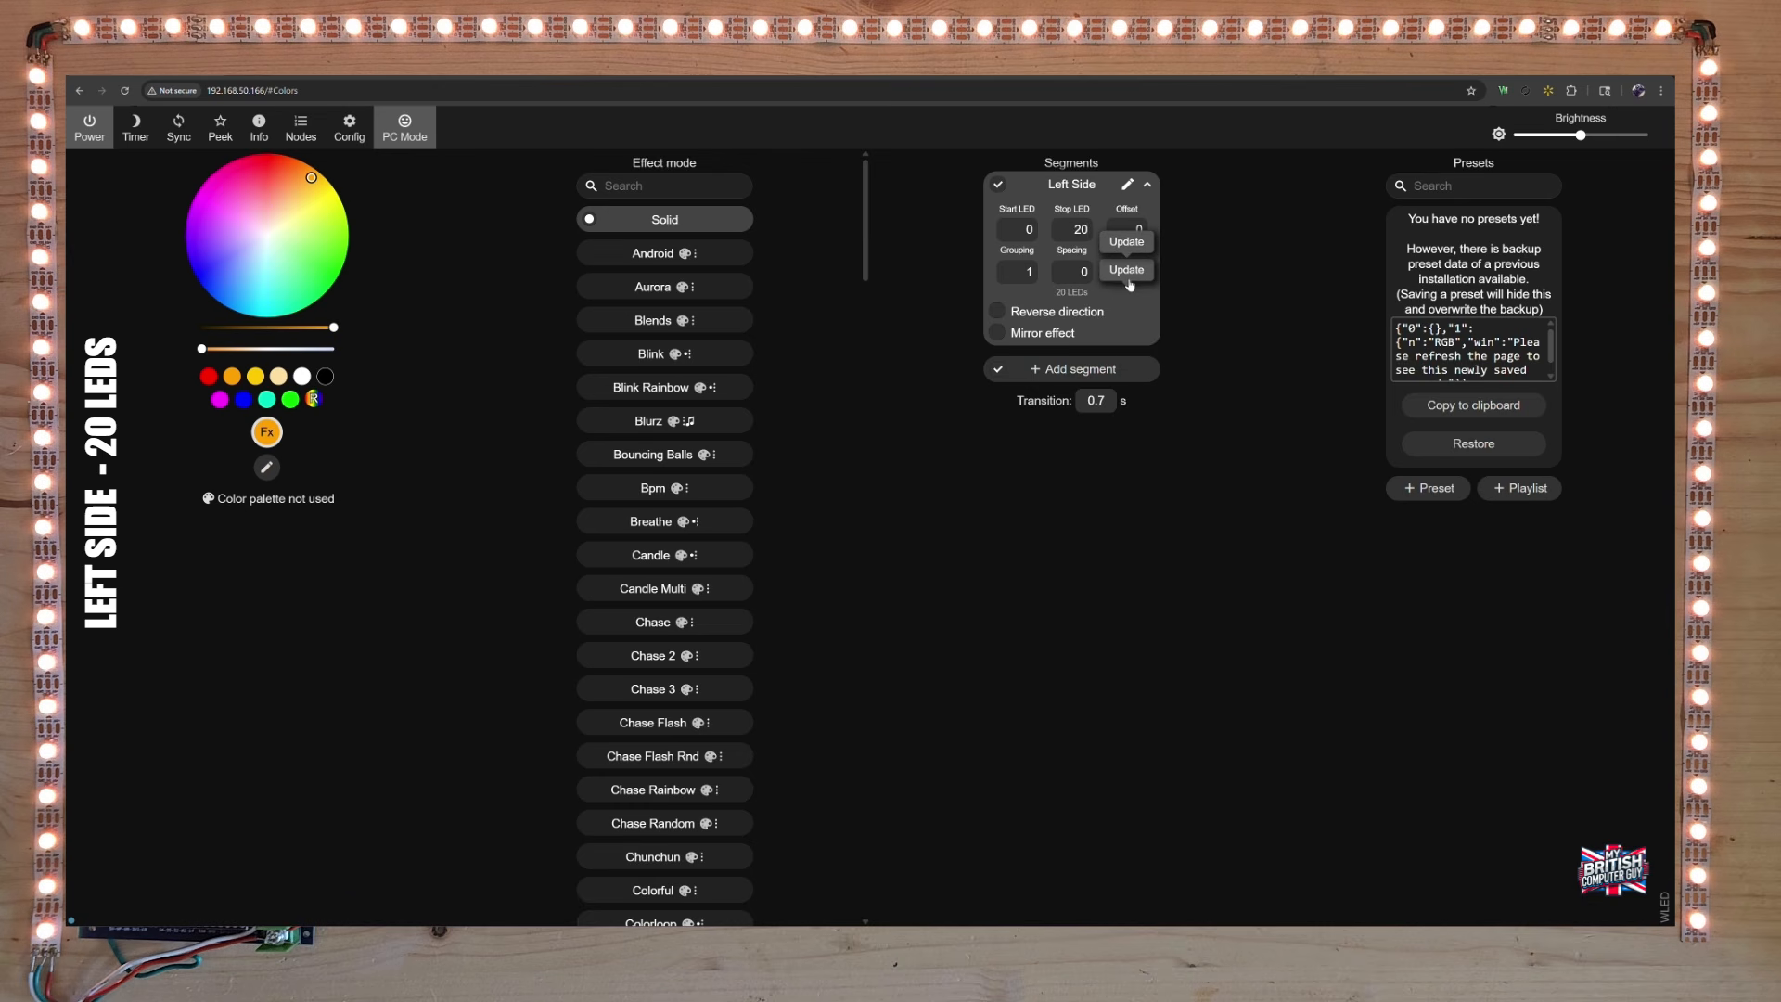
left_click(1128, 275)
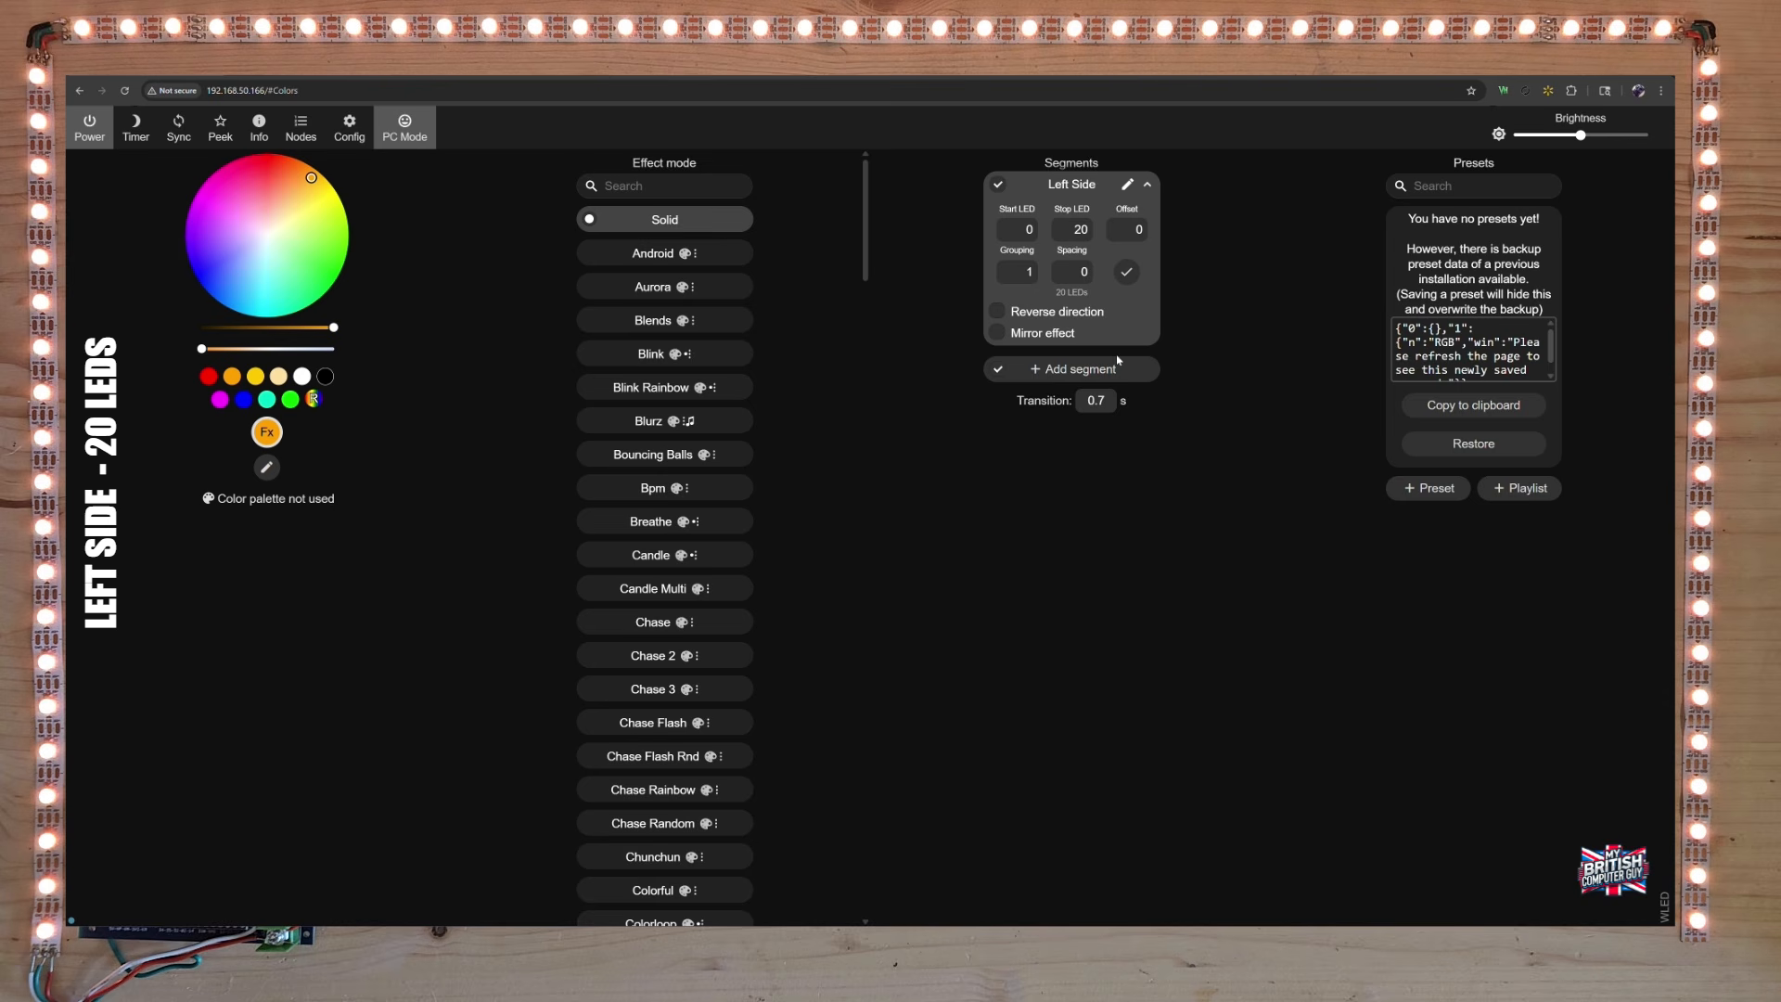
left_click(1128, 275)
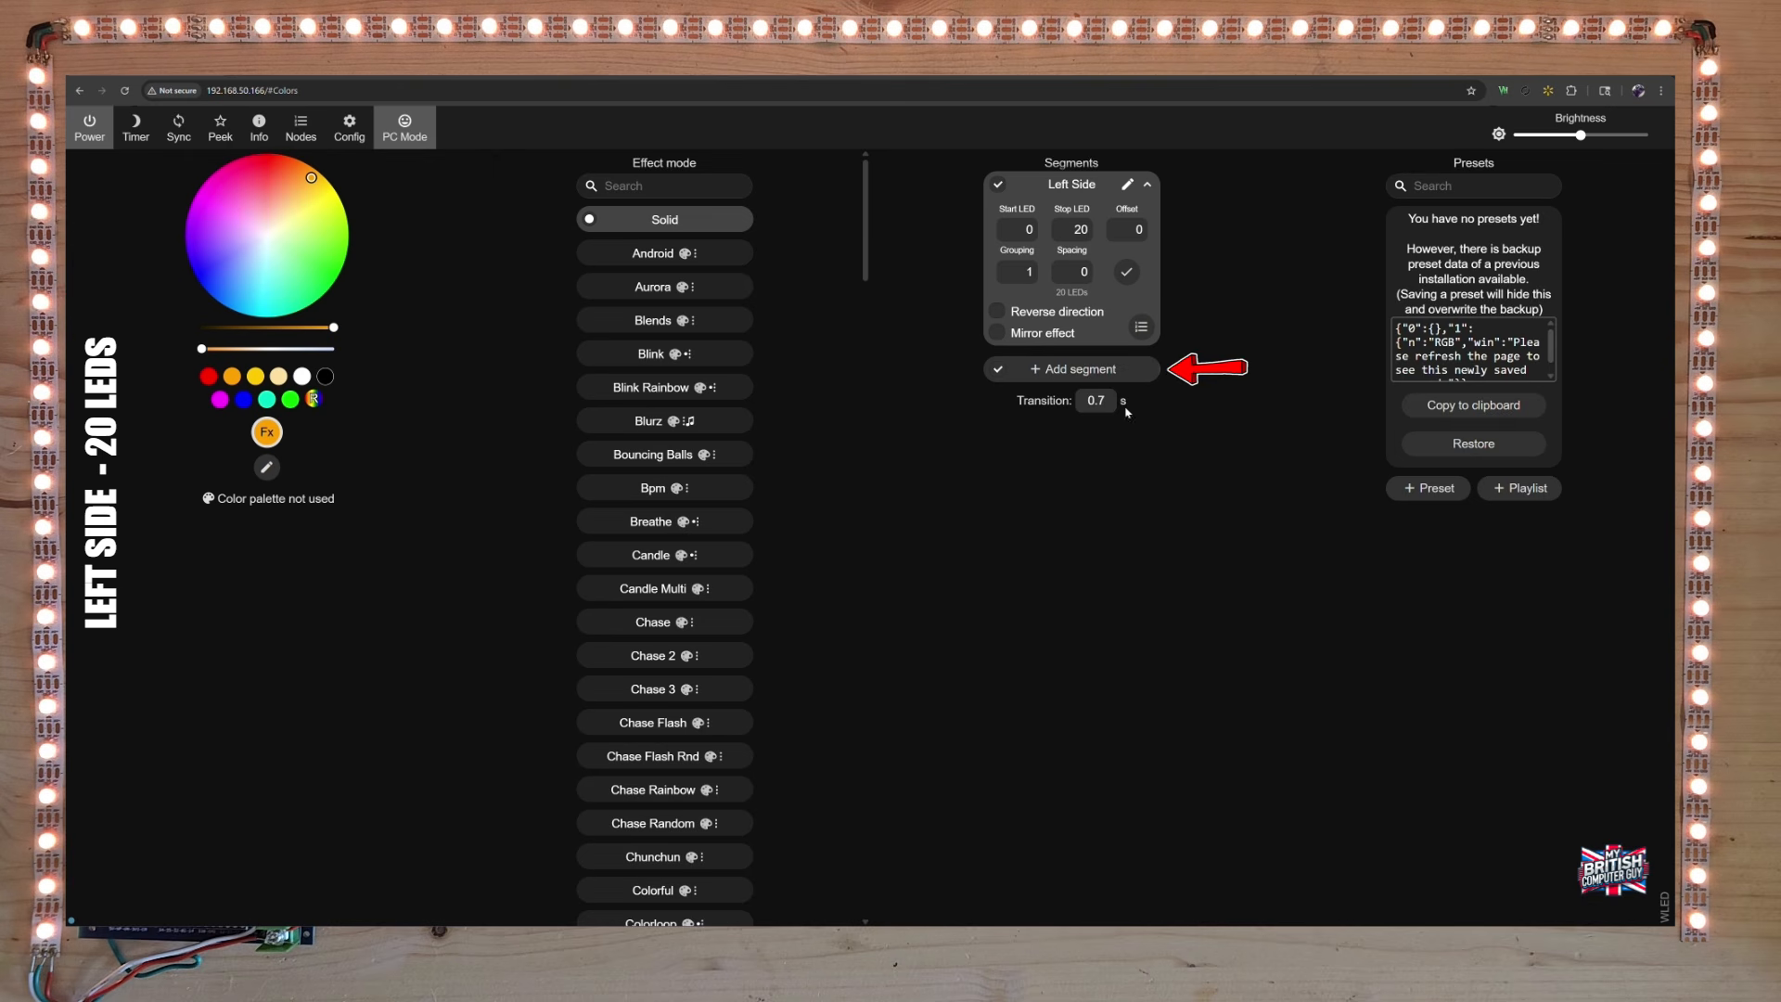
- Add a second segment named "Top Row" starting at LED 20
left_click(1108, 383)
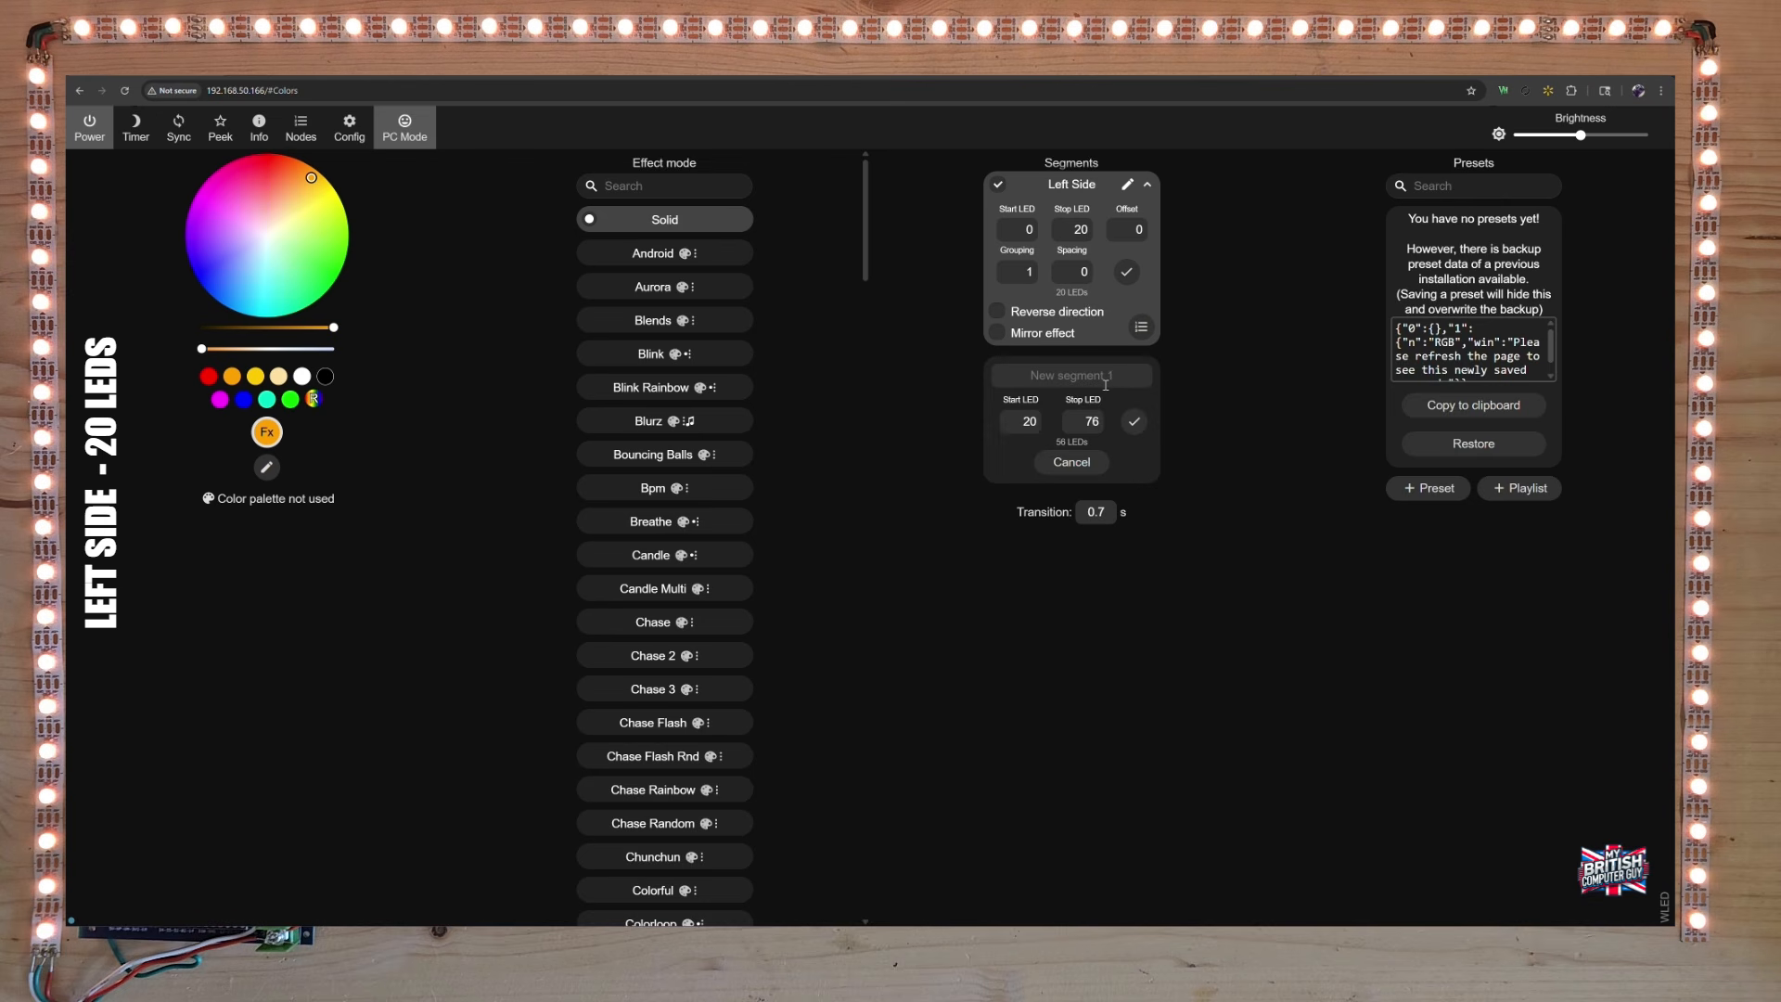
left_click(1100, 376)
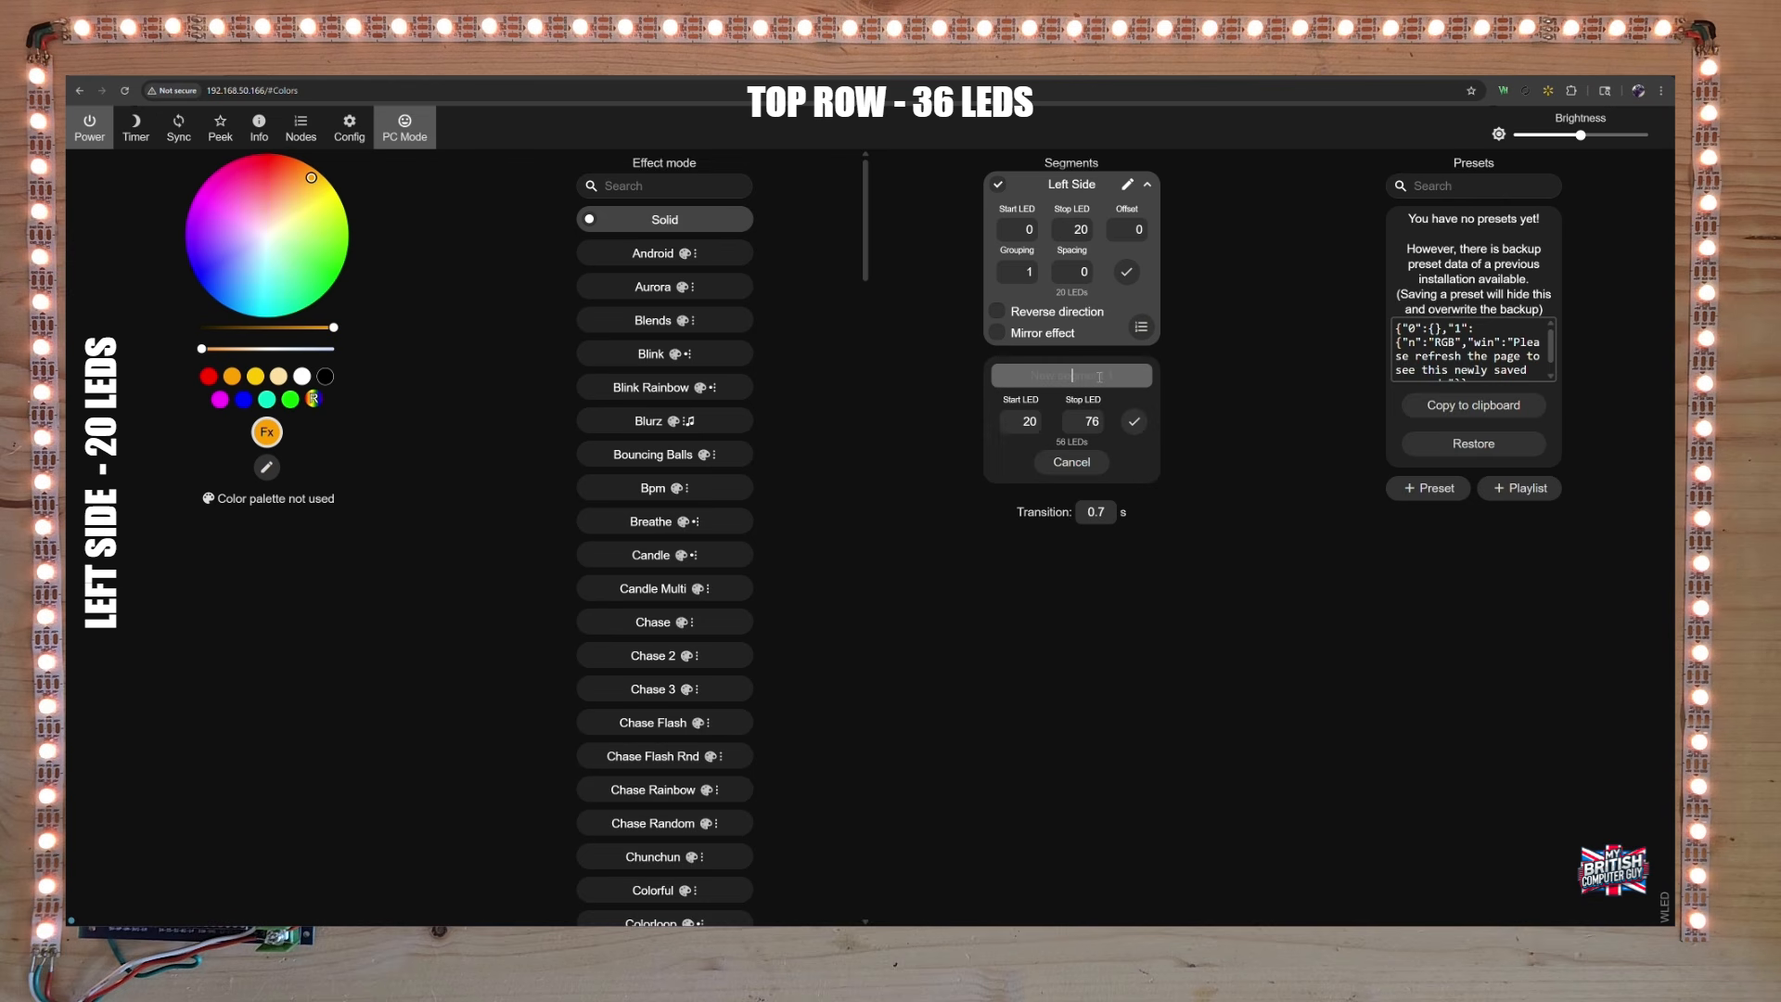
type("Row")
left_click(1134, 422)
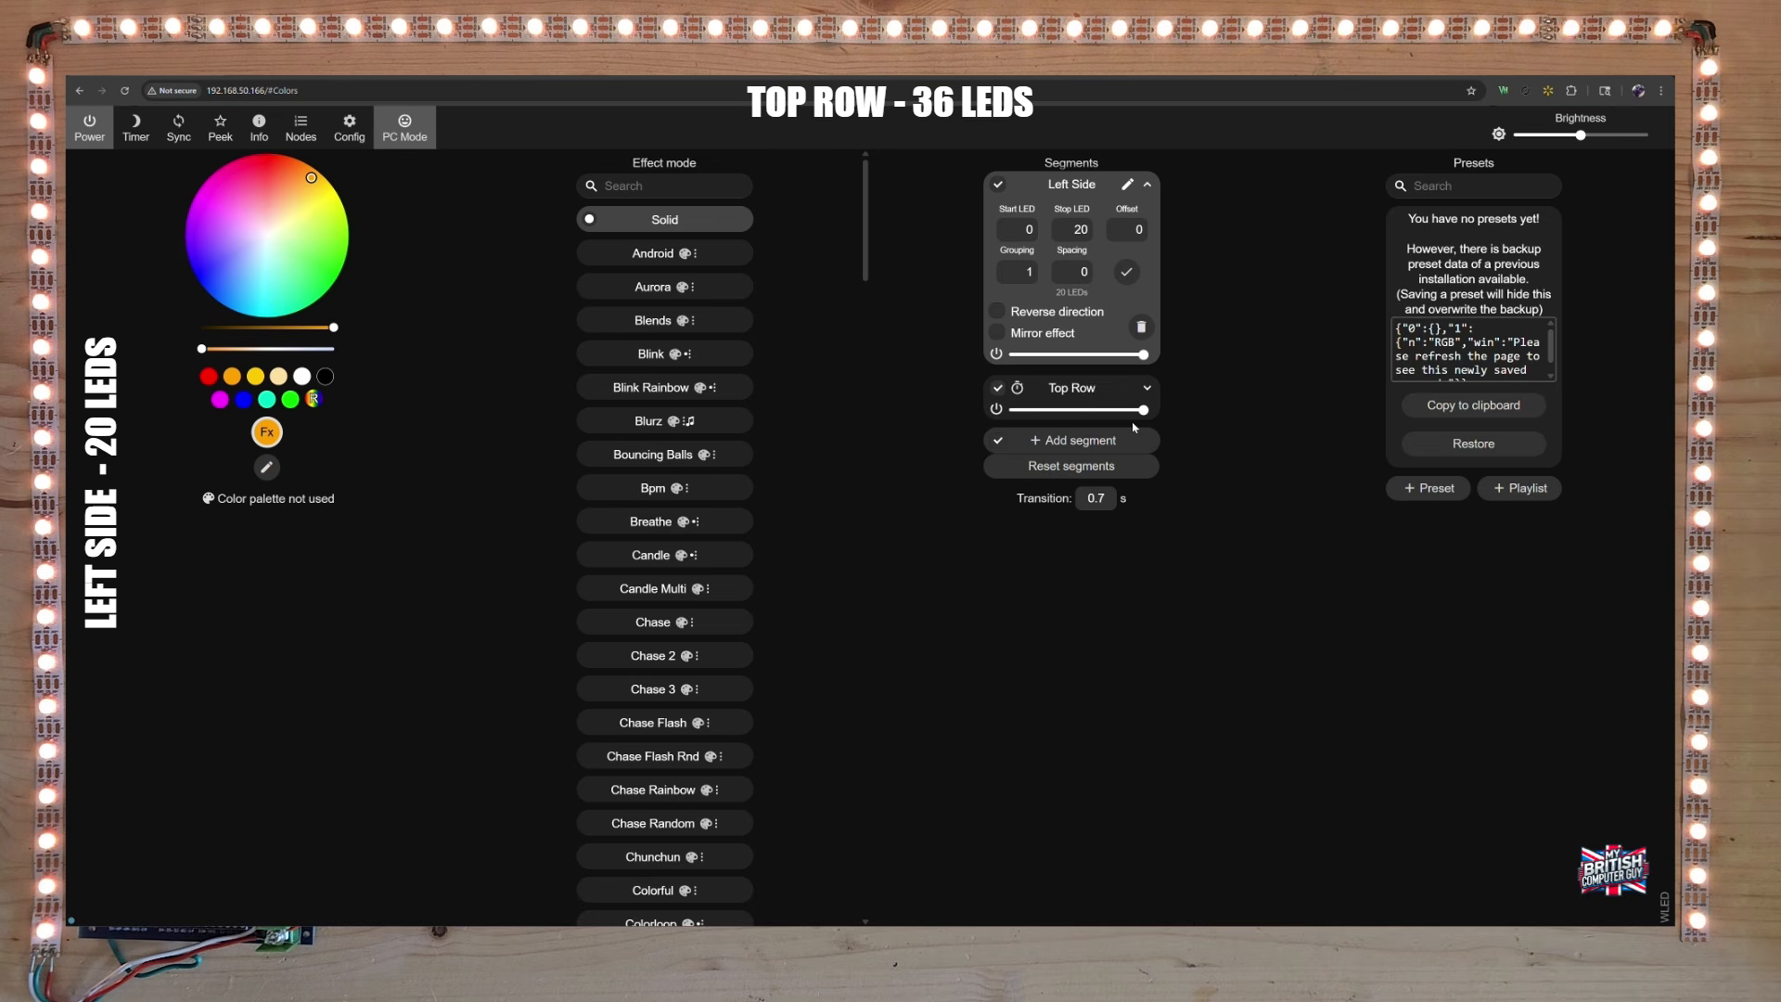
- Set the Top Row segment's stop LED to 56 and apply the update
left_click(1147, 387)
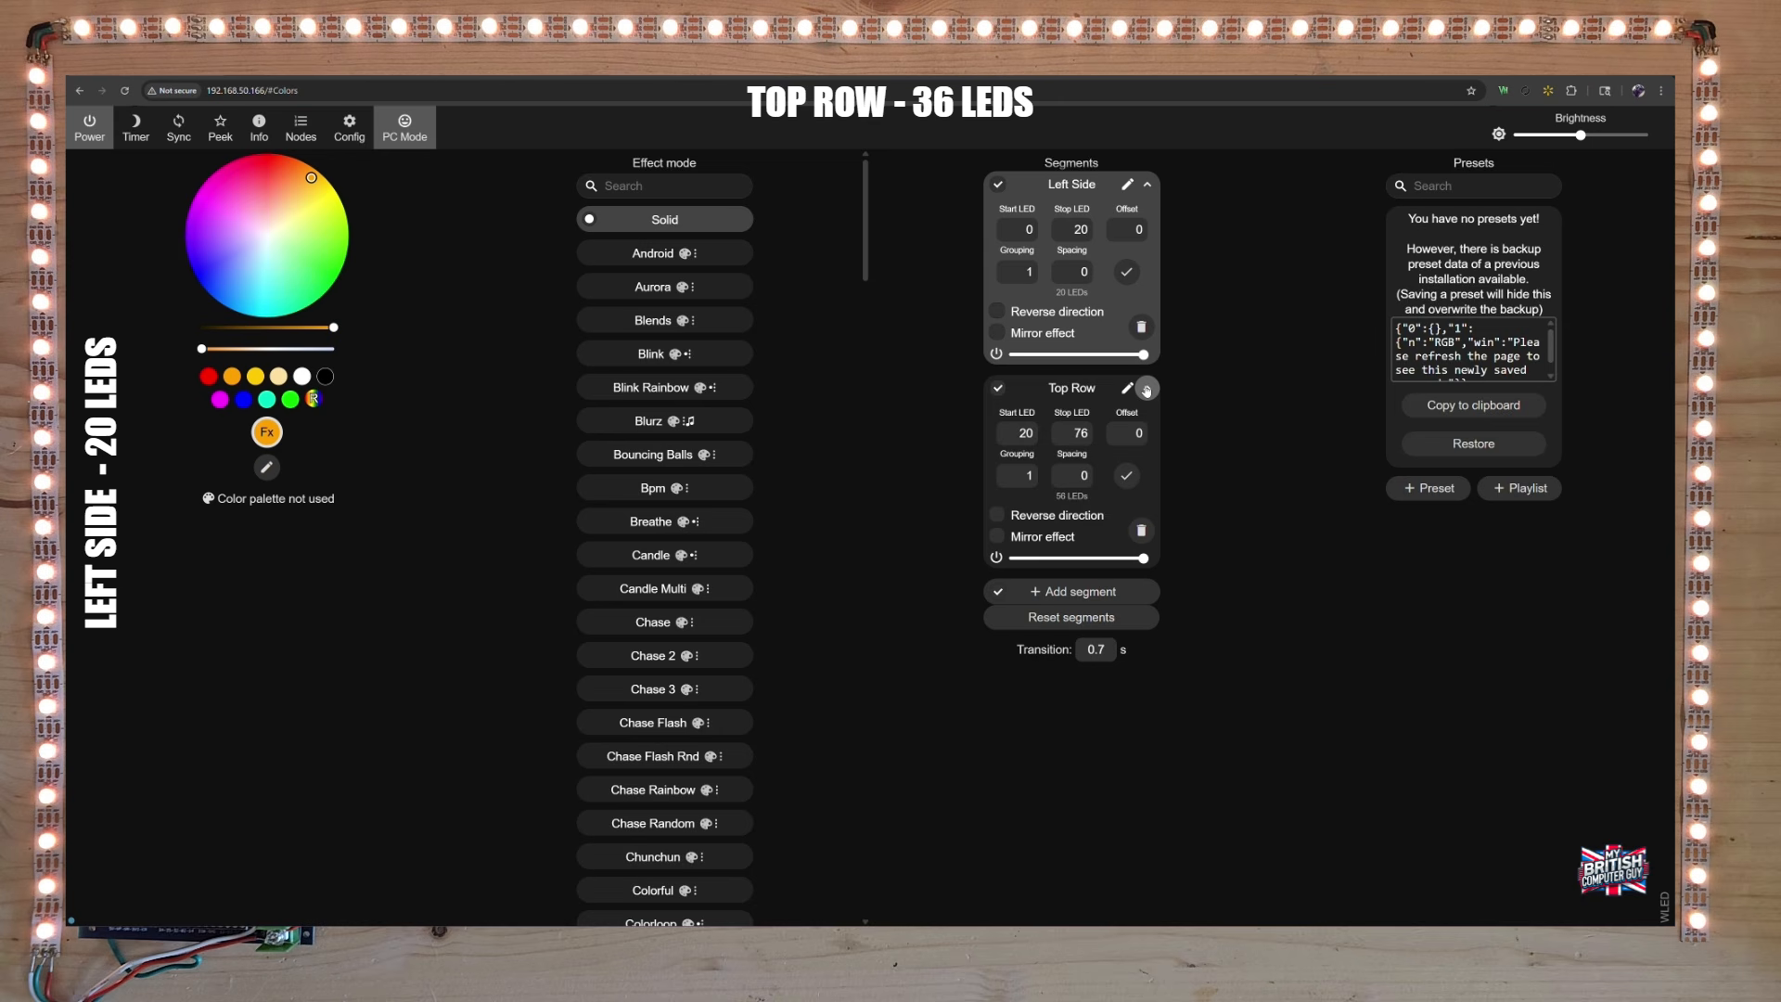
double_click(1079, 434)
type("56")
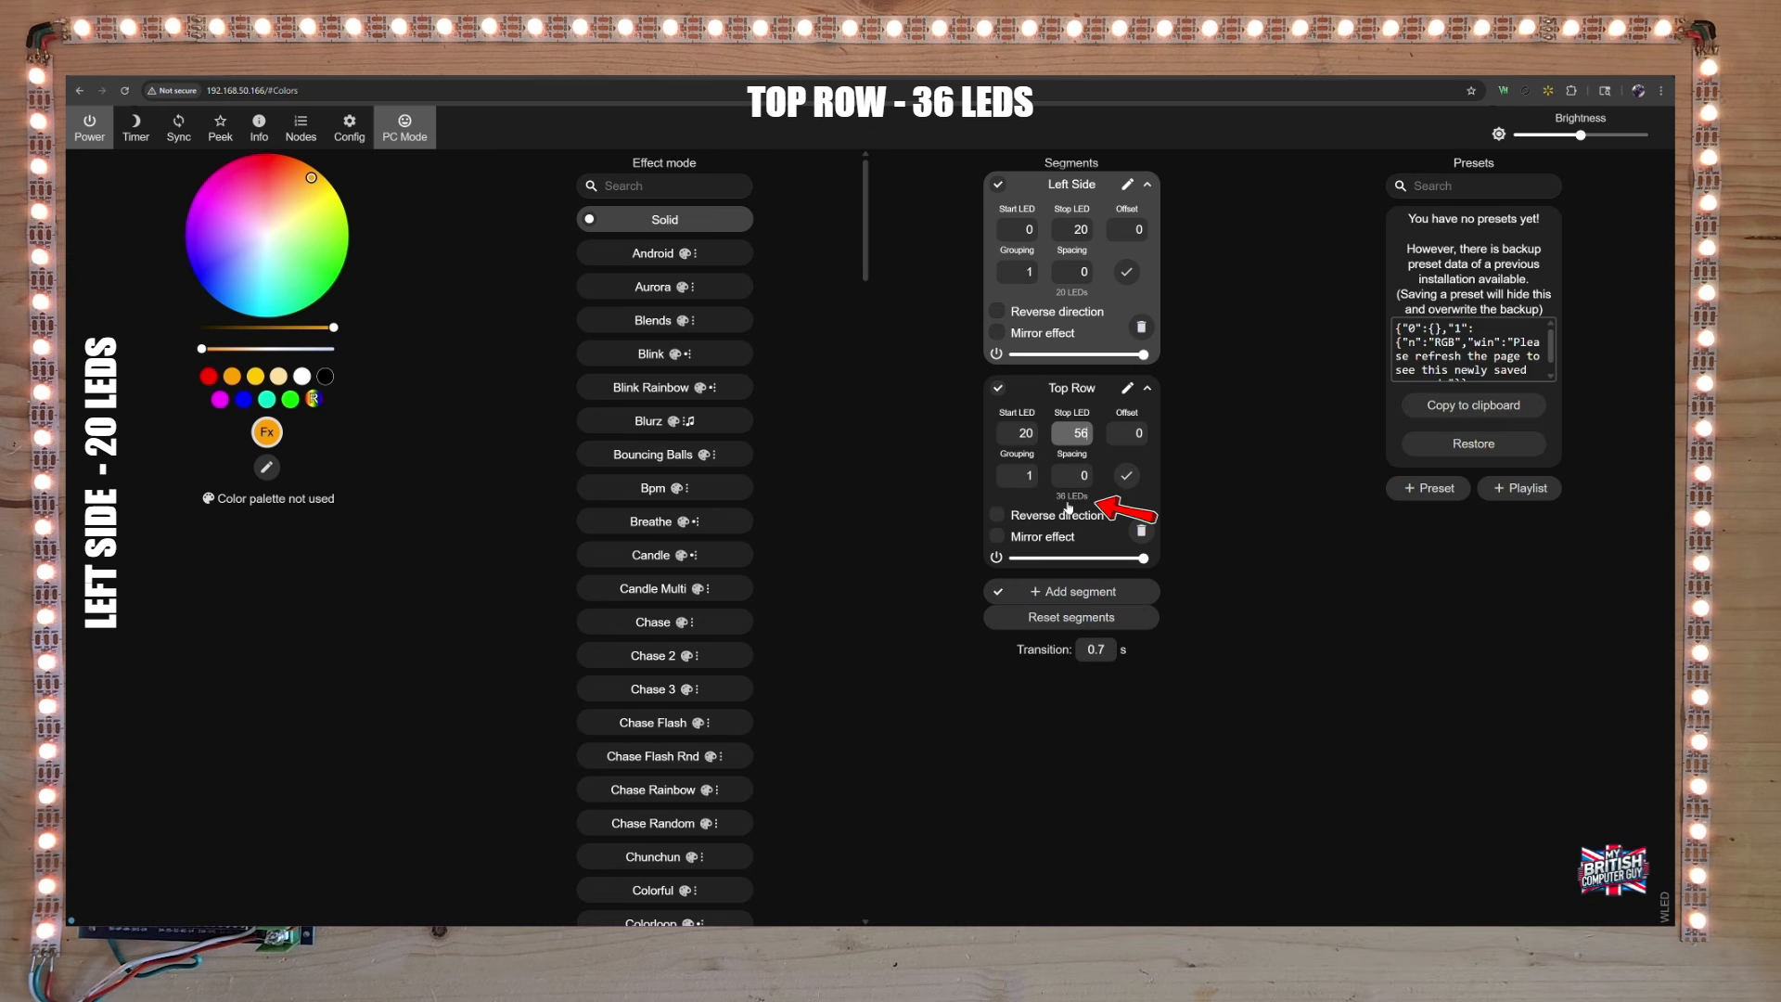
left_click(1126, 477)
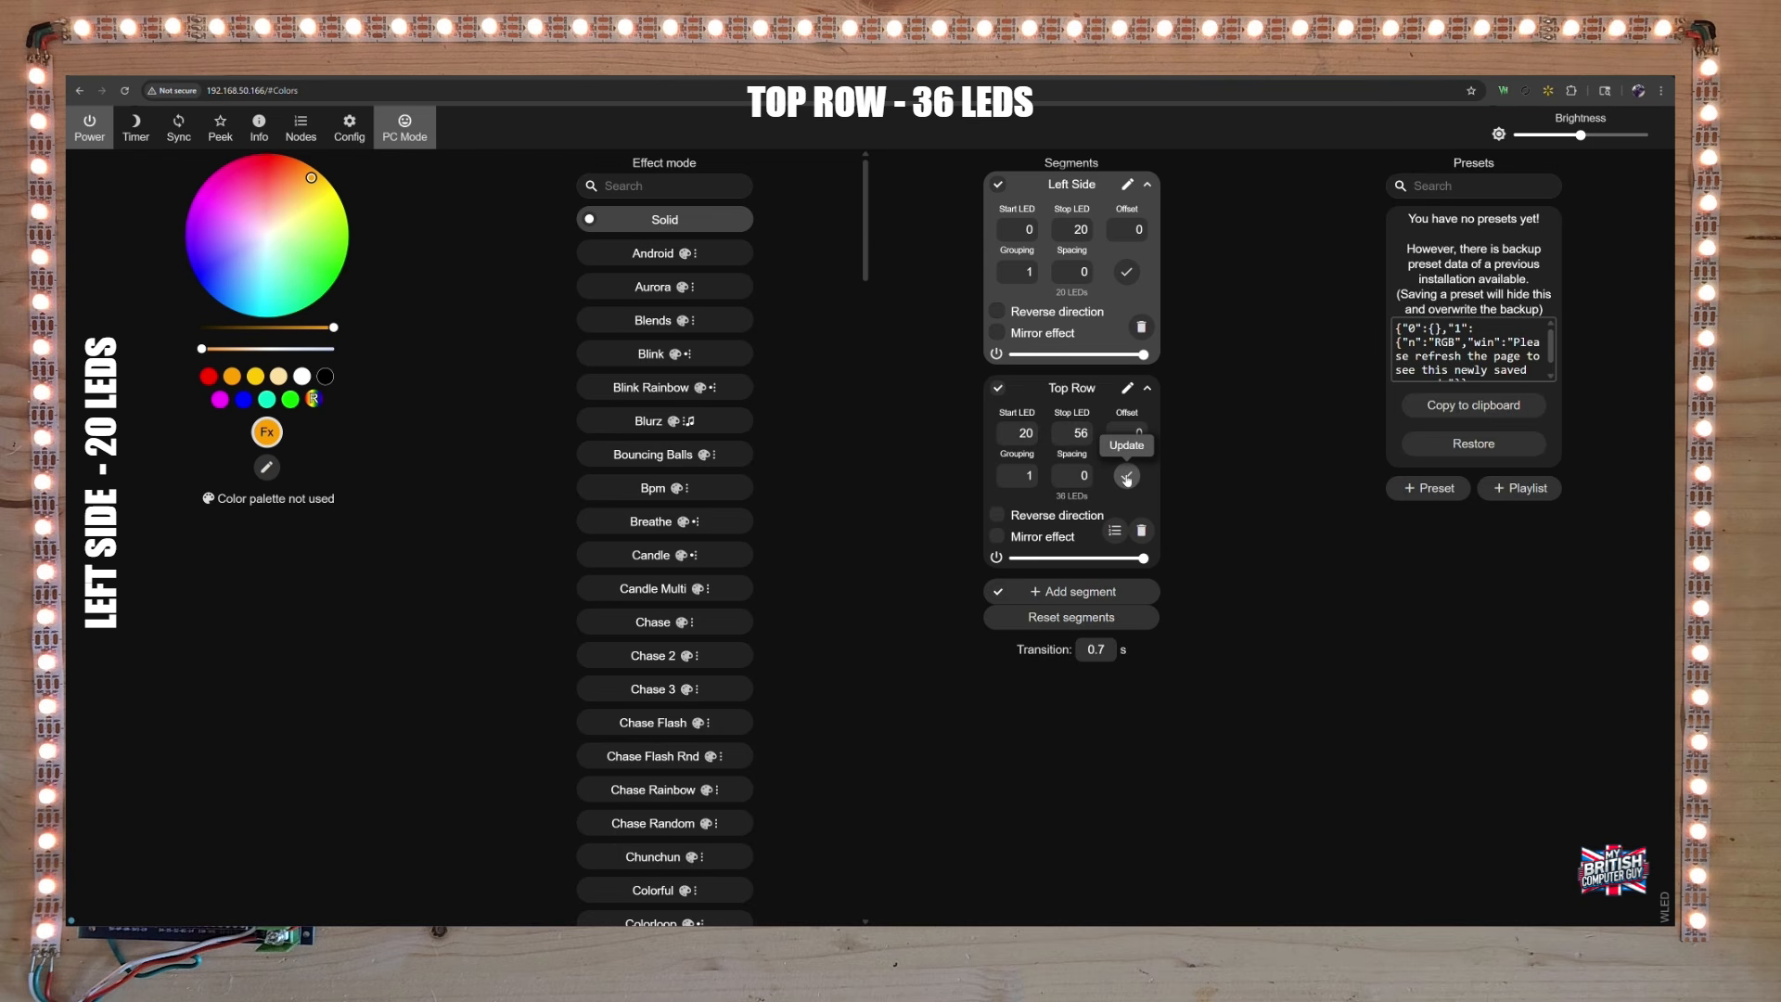
- Add a third segment named "Right Side" covering LEDs 56 to 76 and expand its settings
left_click(1056, 594)
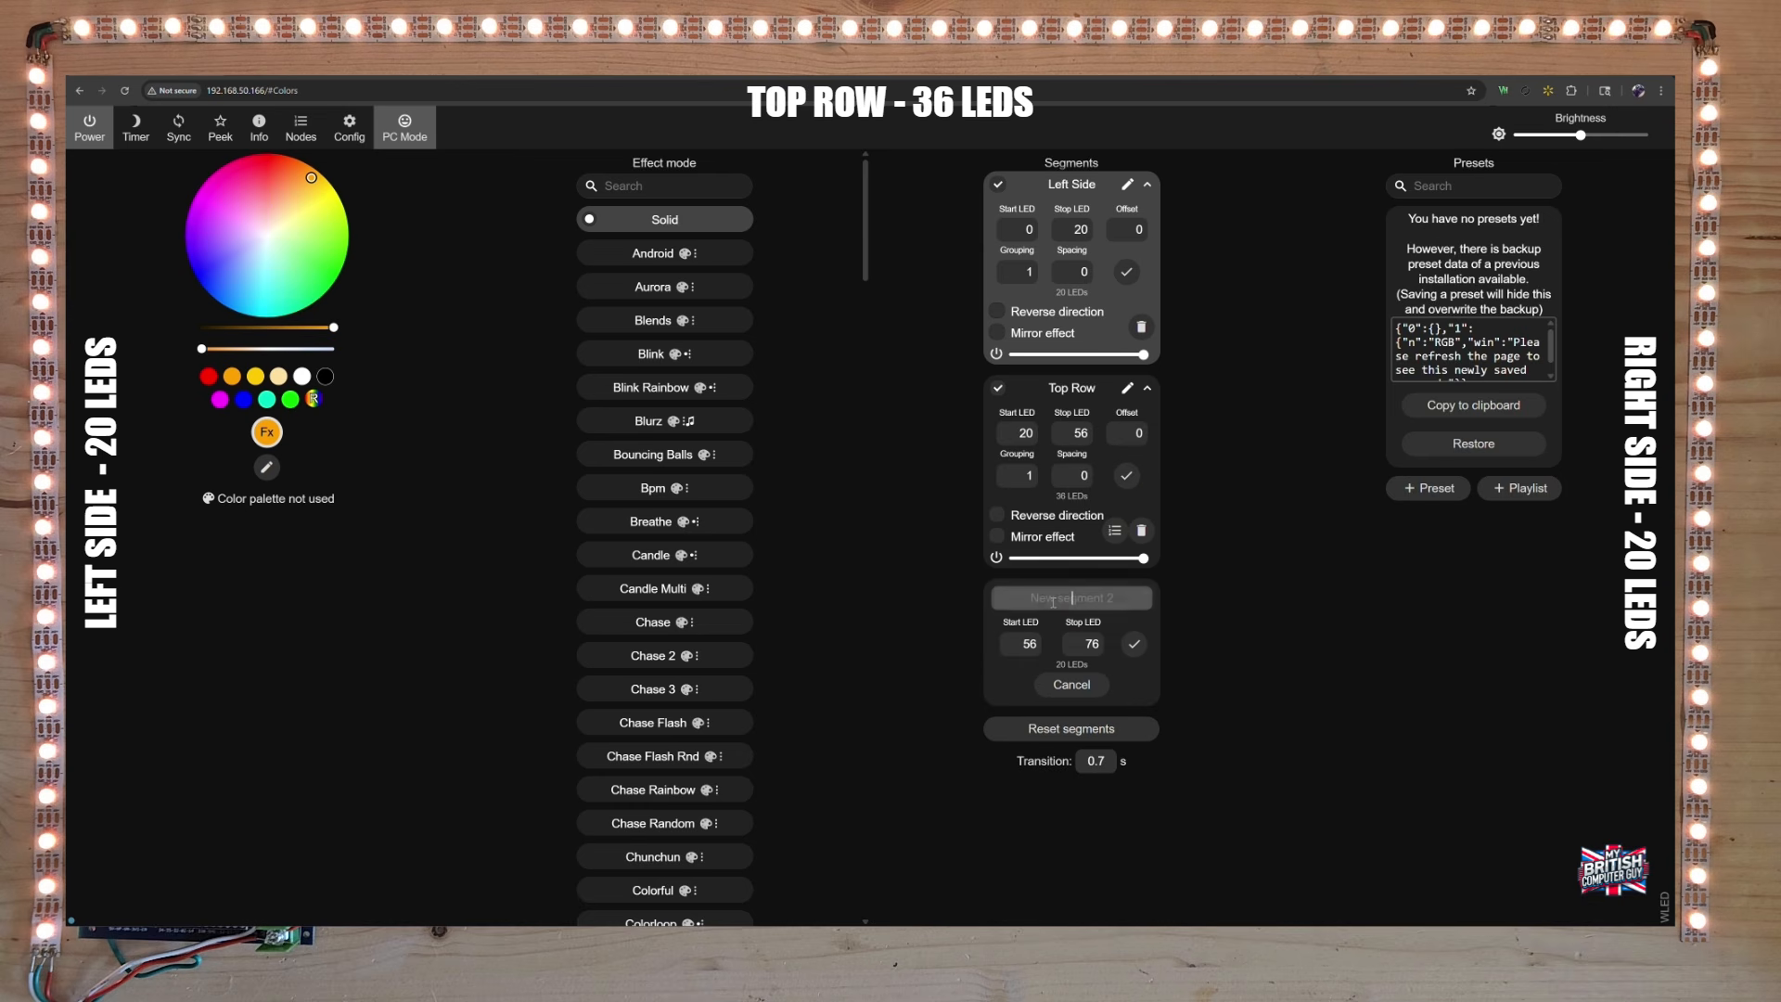
type("Righ")
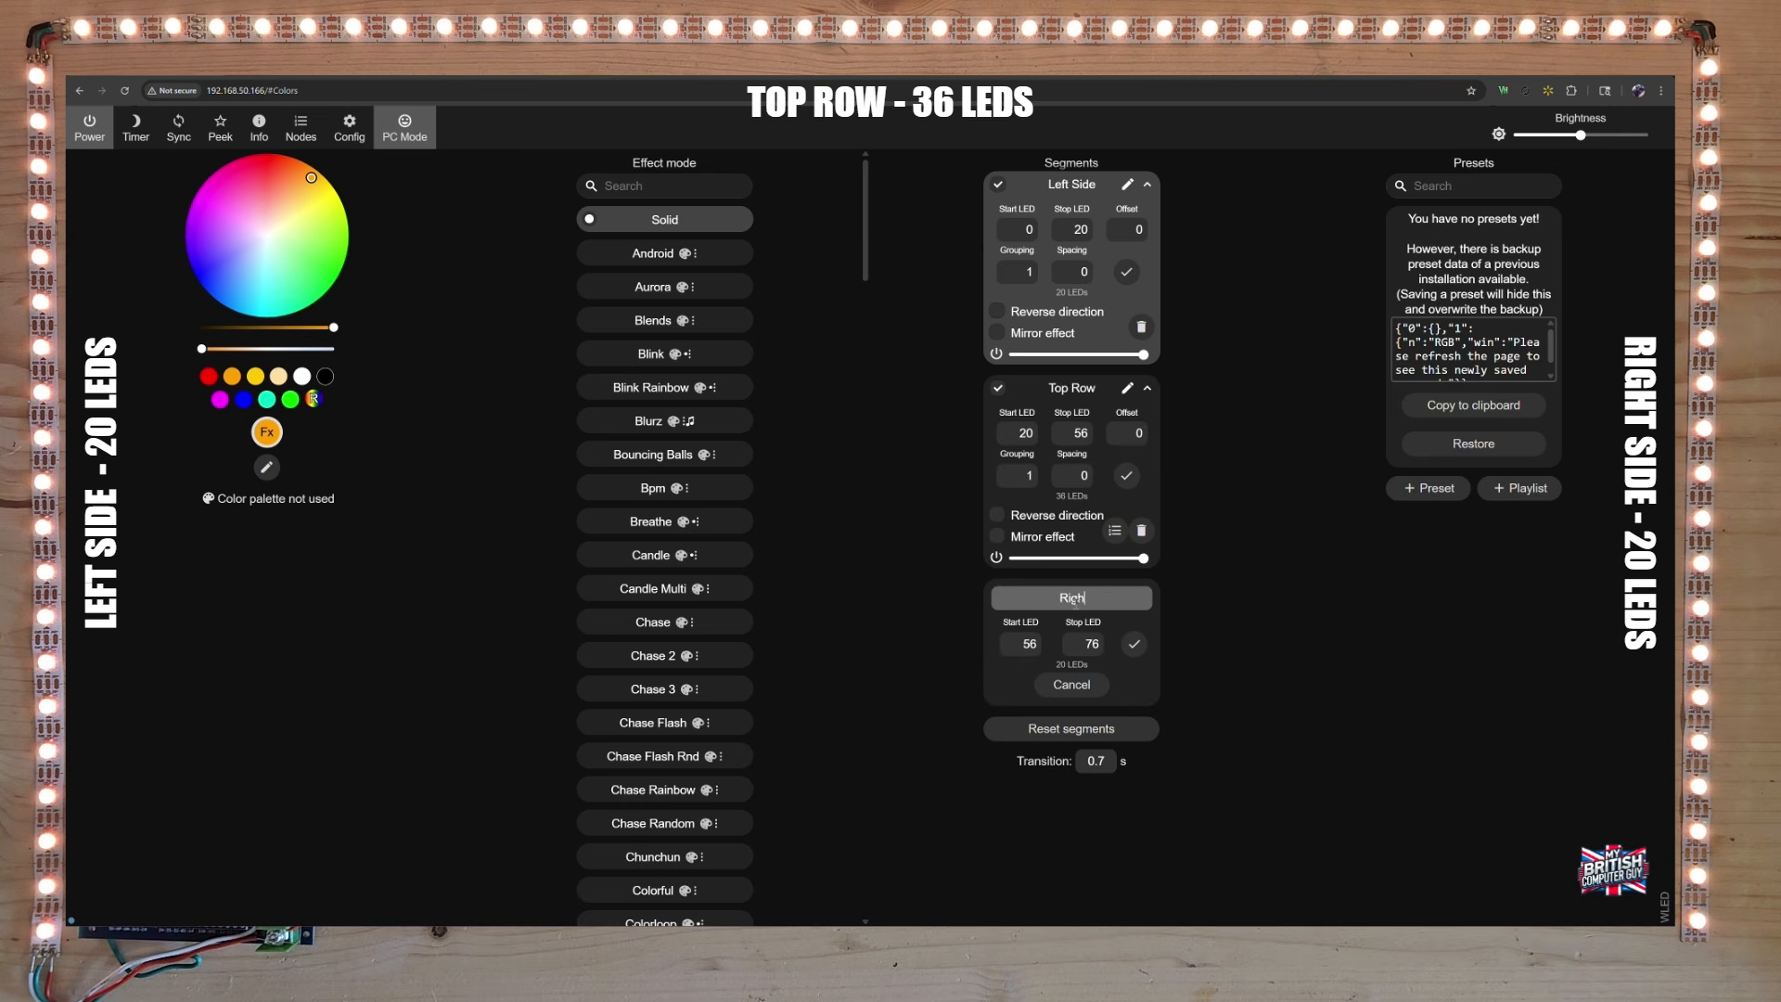
type("t Side")
left_click(1134, 643)
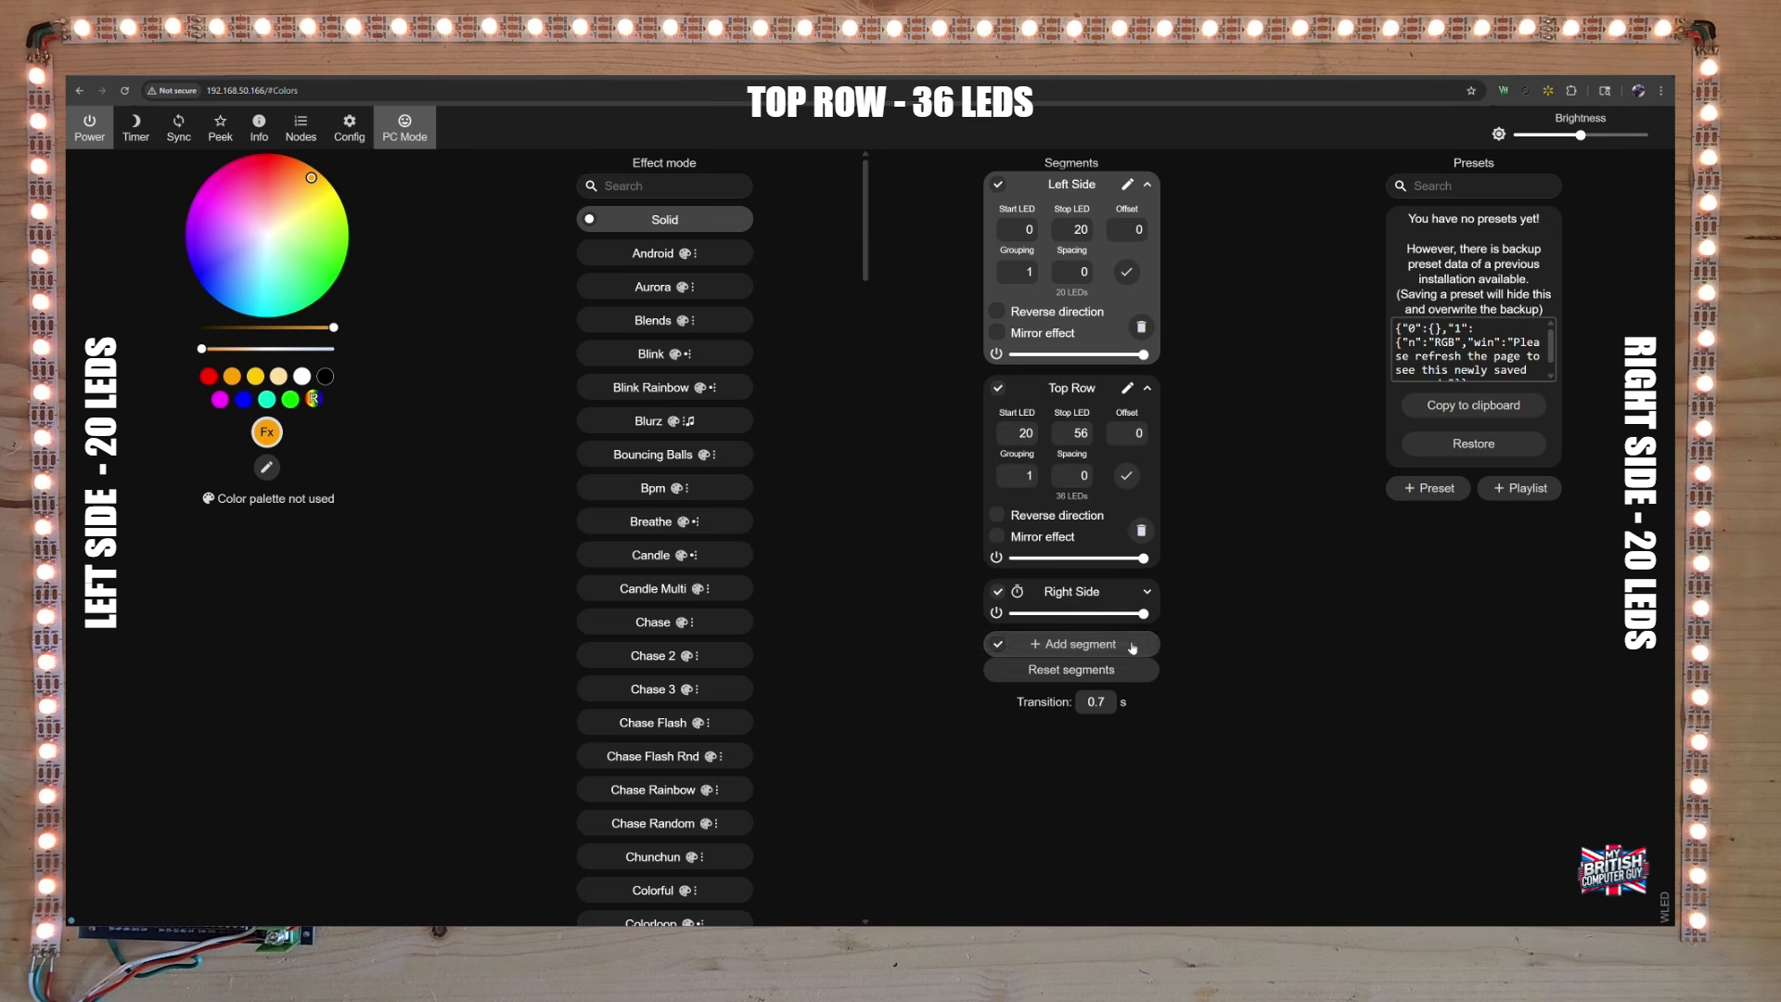
left_click(1149, 592)
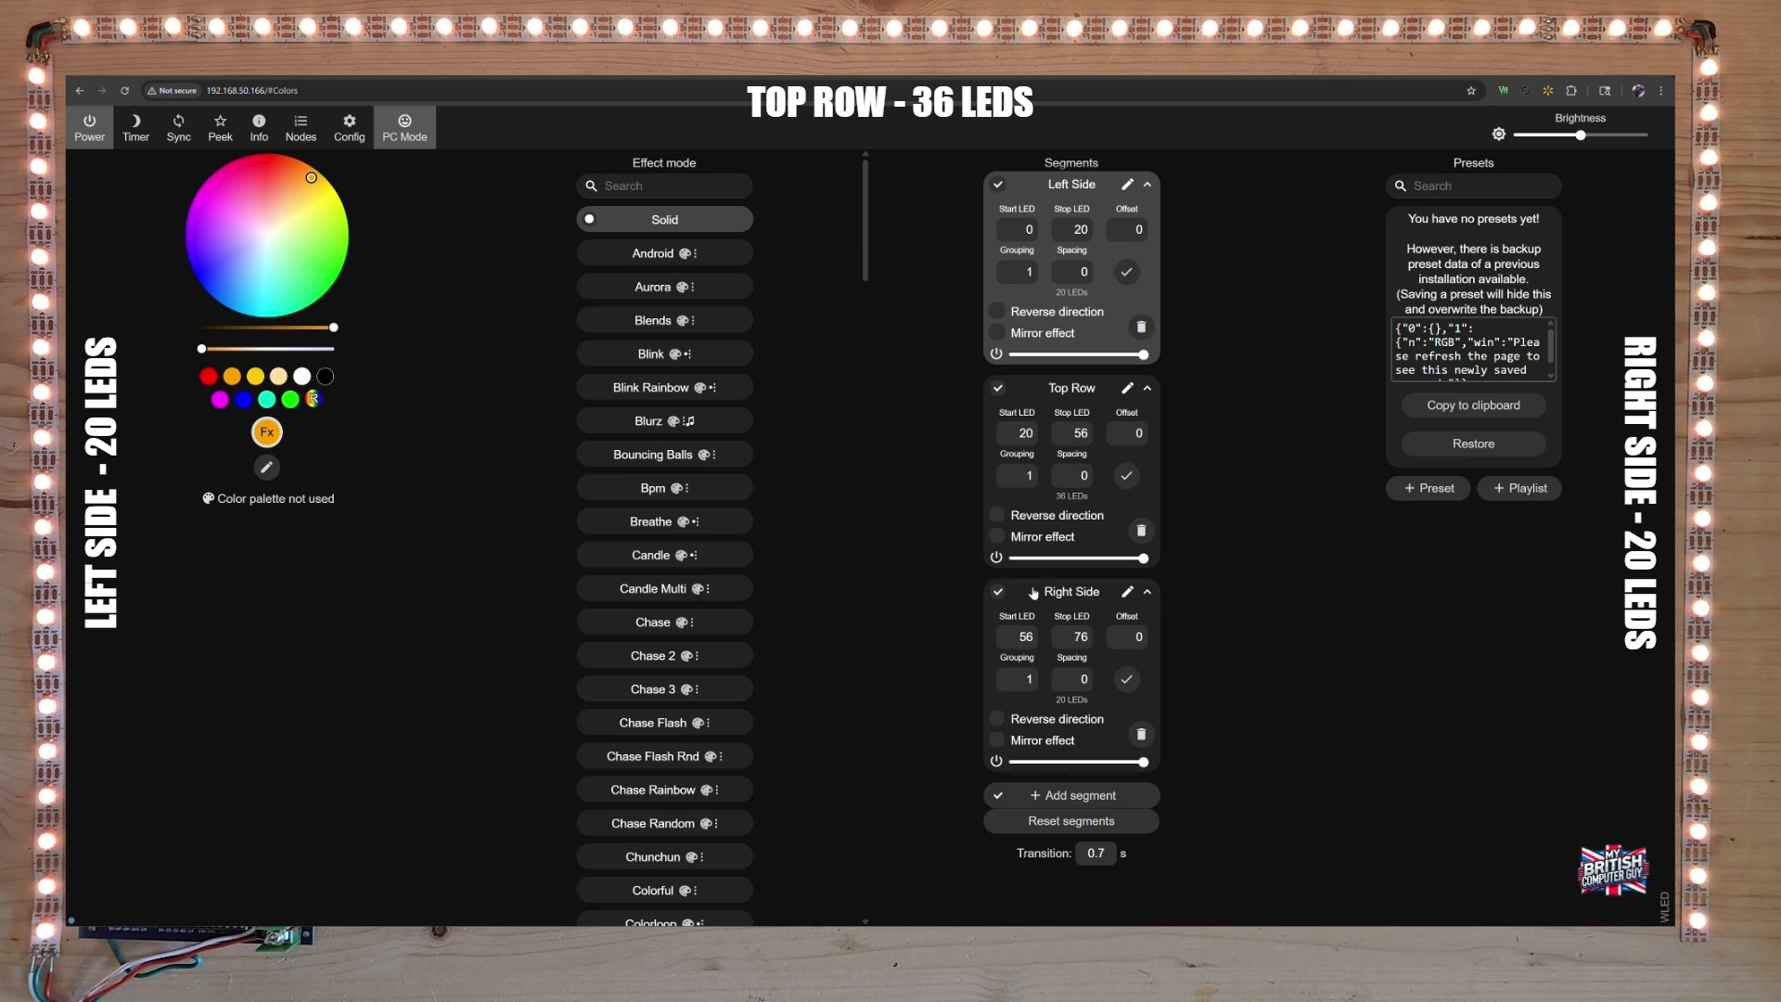
- Colour only the Left Side segment red and only the Top Row segment green
left_click(998, 387)
left_click(209, 376)
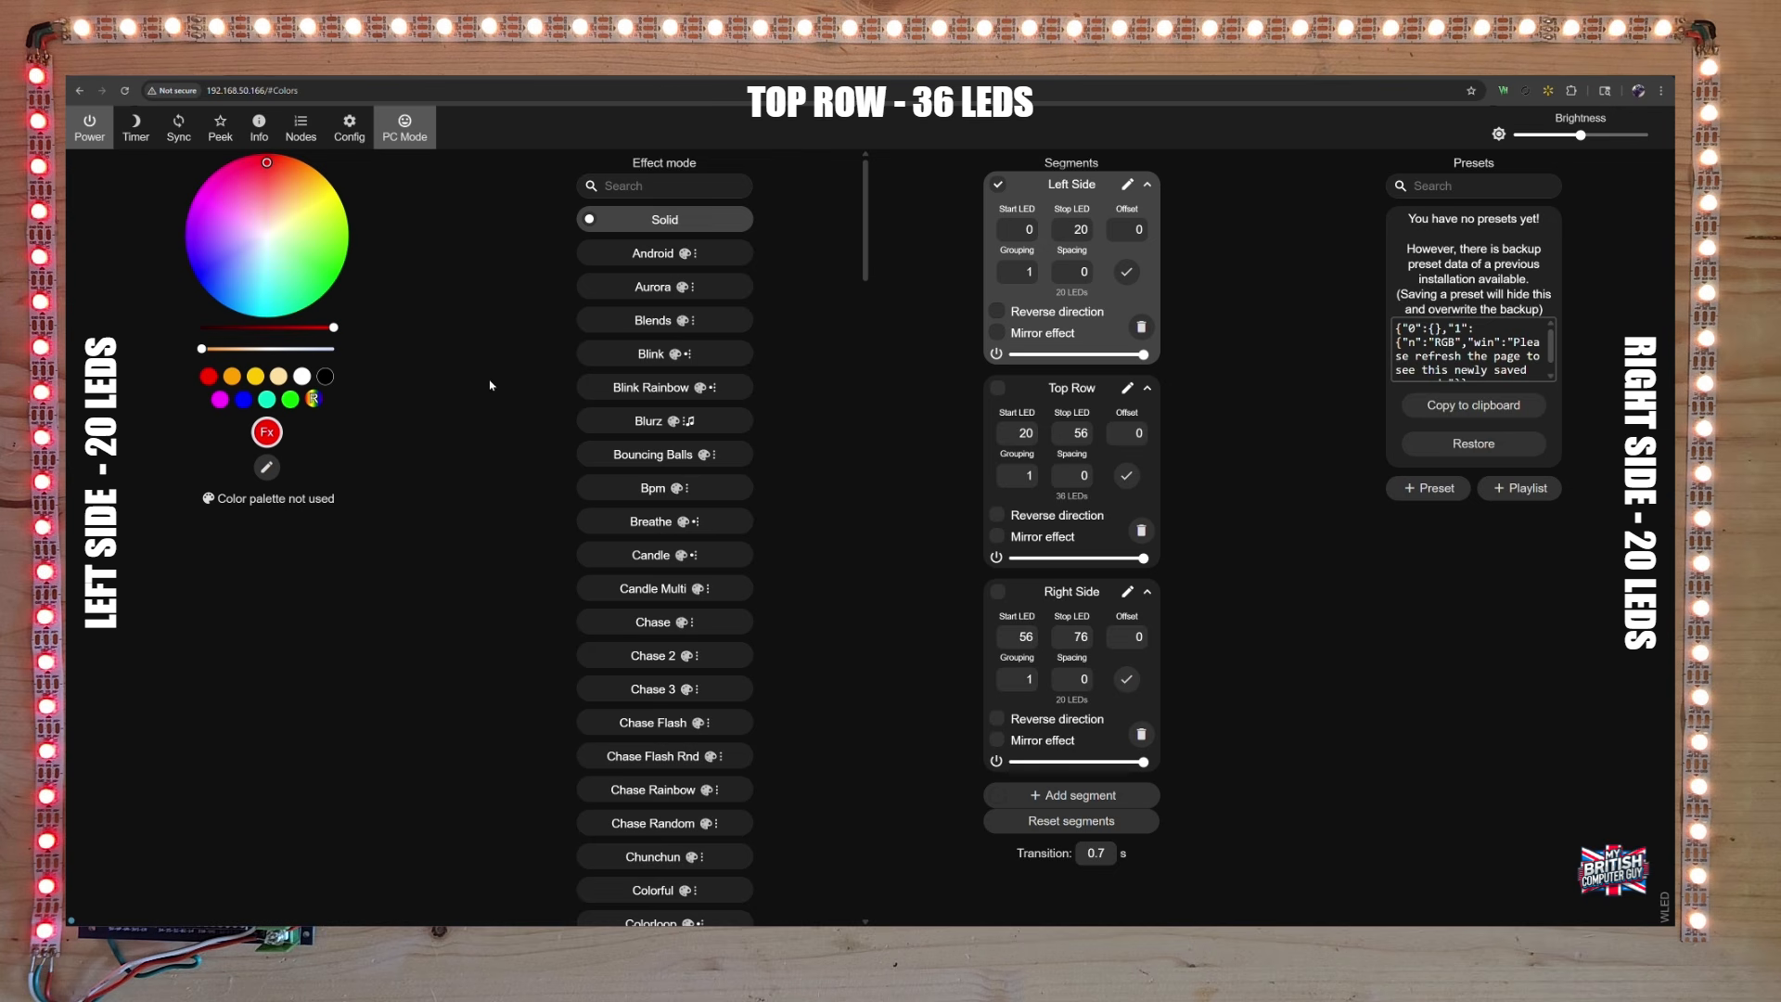
left_click(998, 183)
left_click(998, 388)
left_click(289, 401)
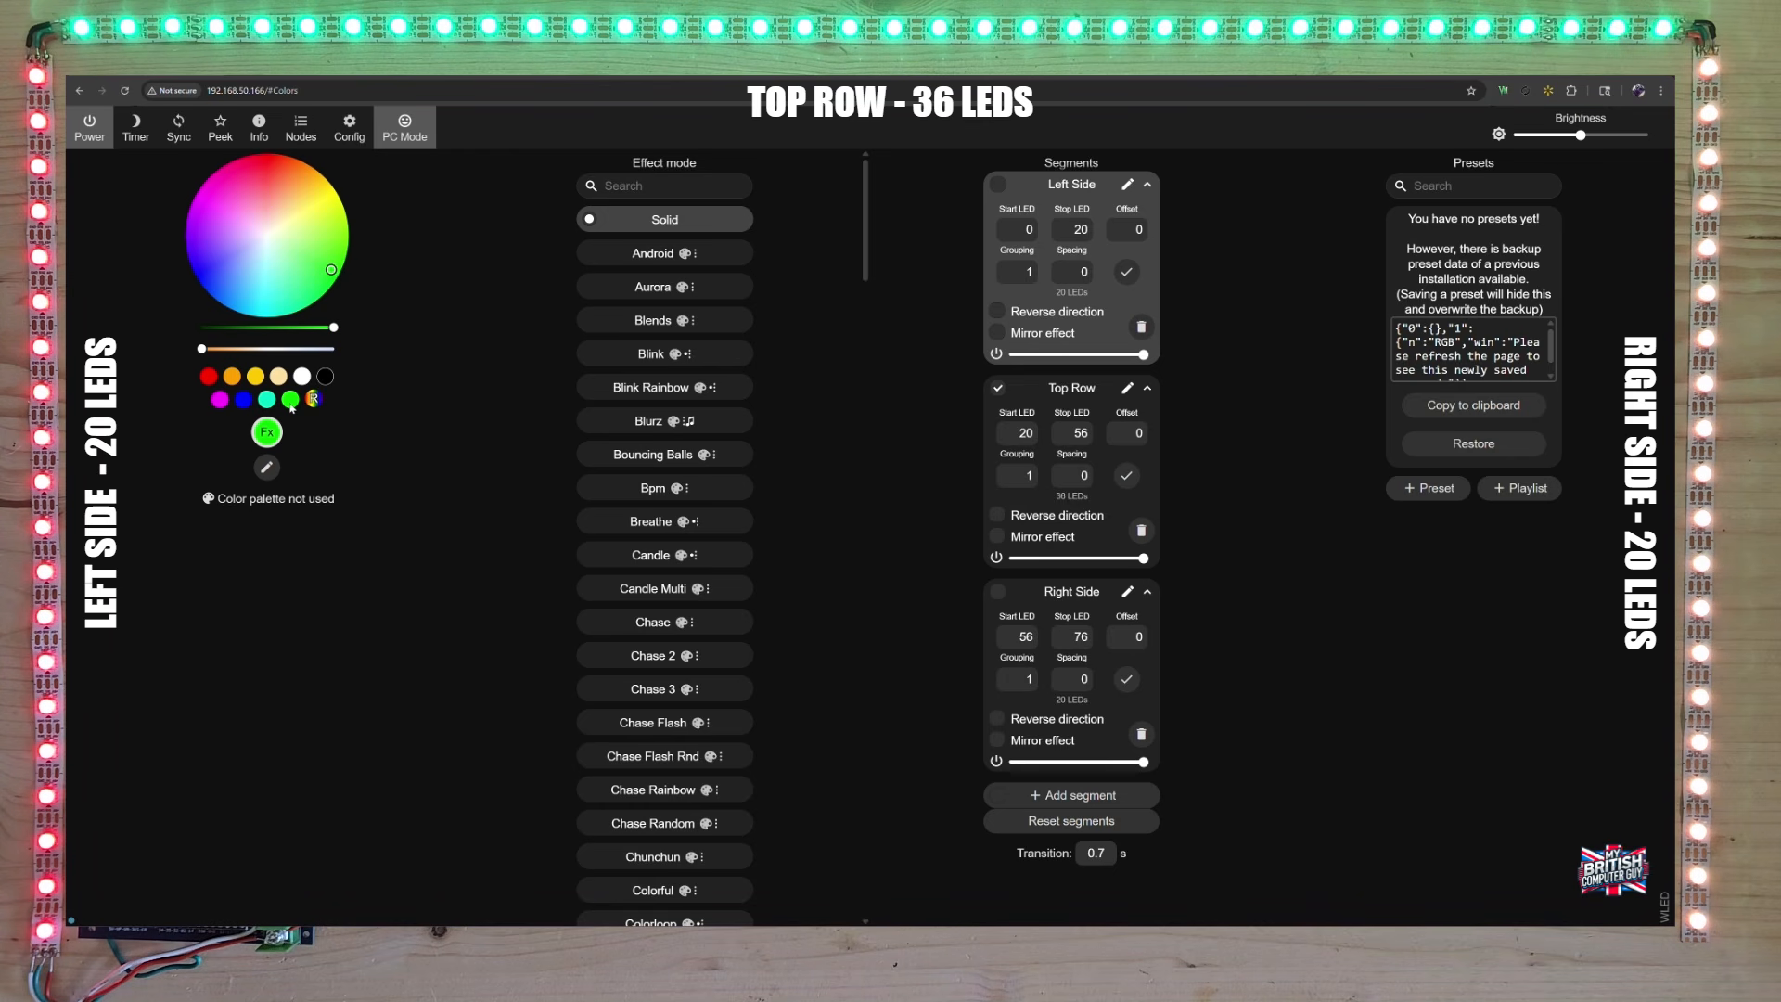
- Make Right Side the only selected segment and colour it blue
left_click(998, 387)
left_click(997, 593)
left_click(243, 399)
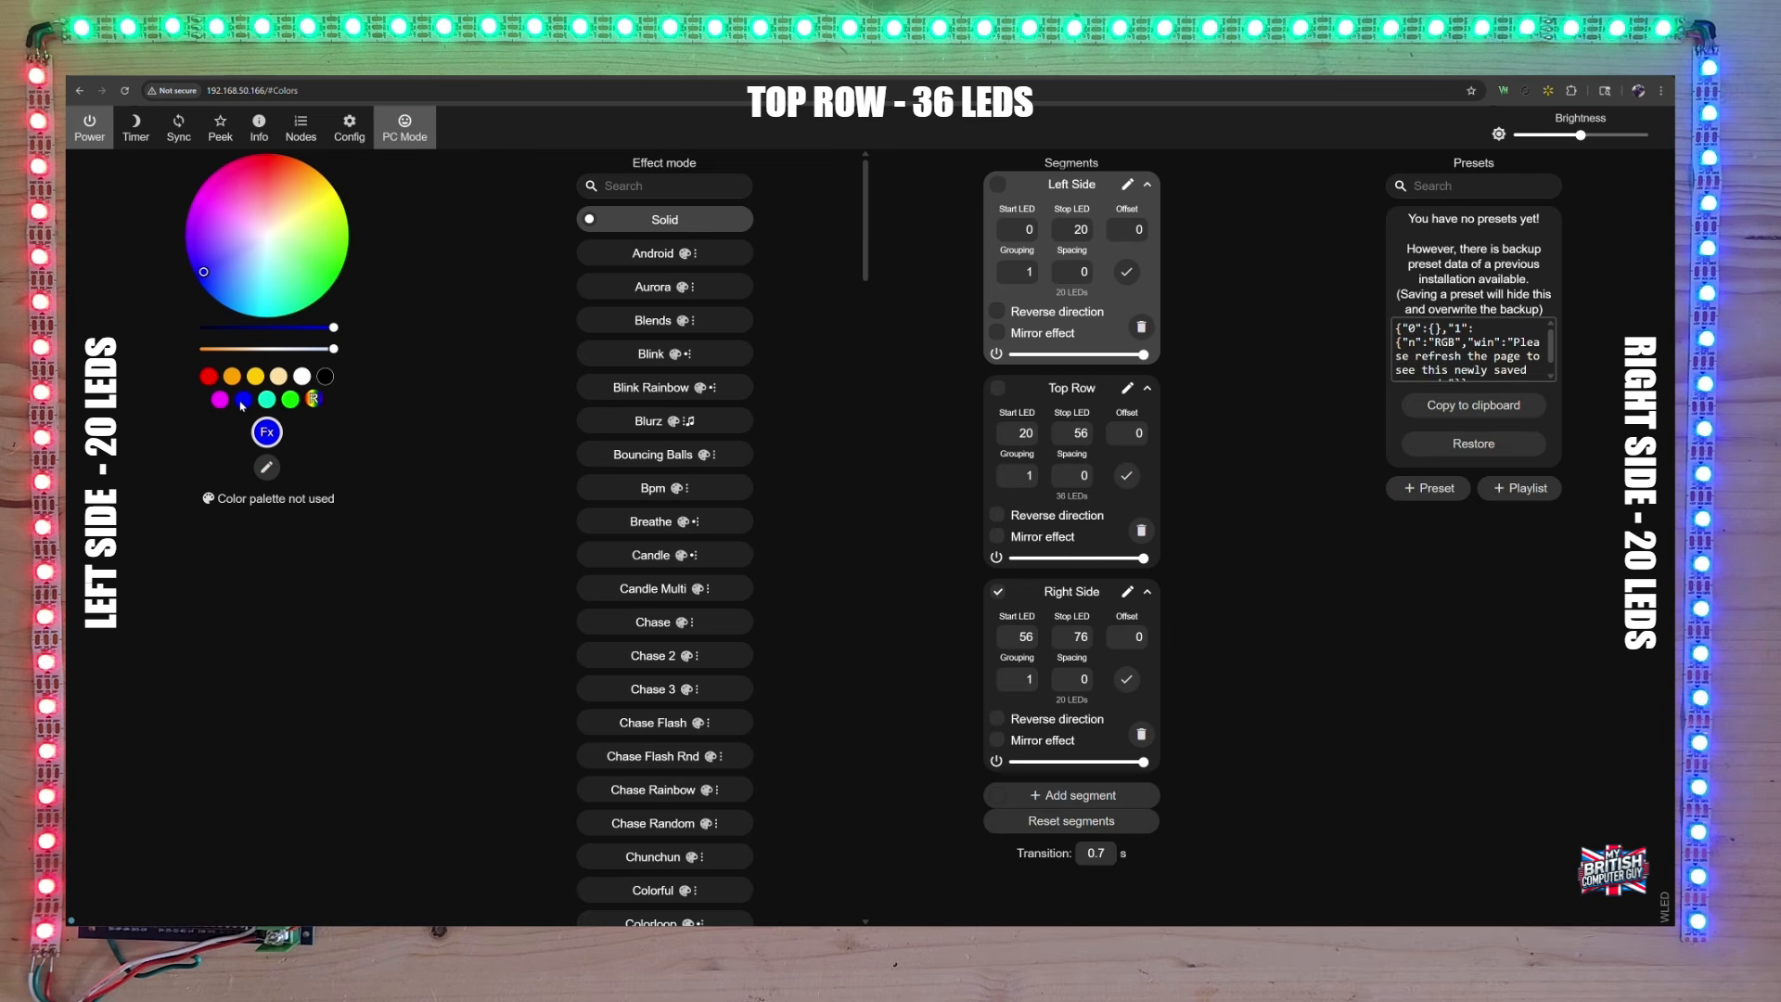
- Save the current state as a preset named "RGB" with ID 1, including segment bounds and applied at boot
left_click(1424, 490)
type("RGB")
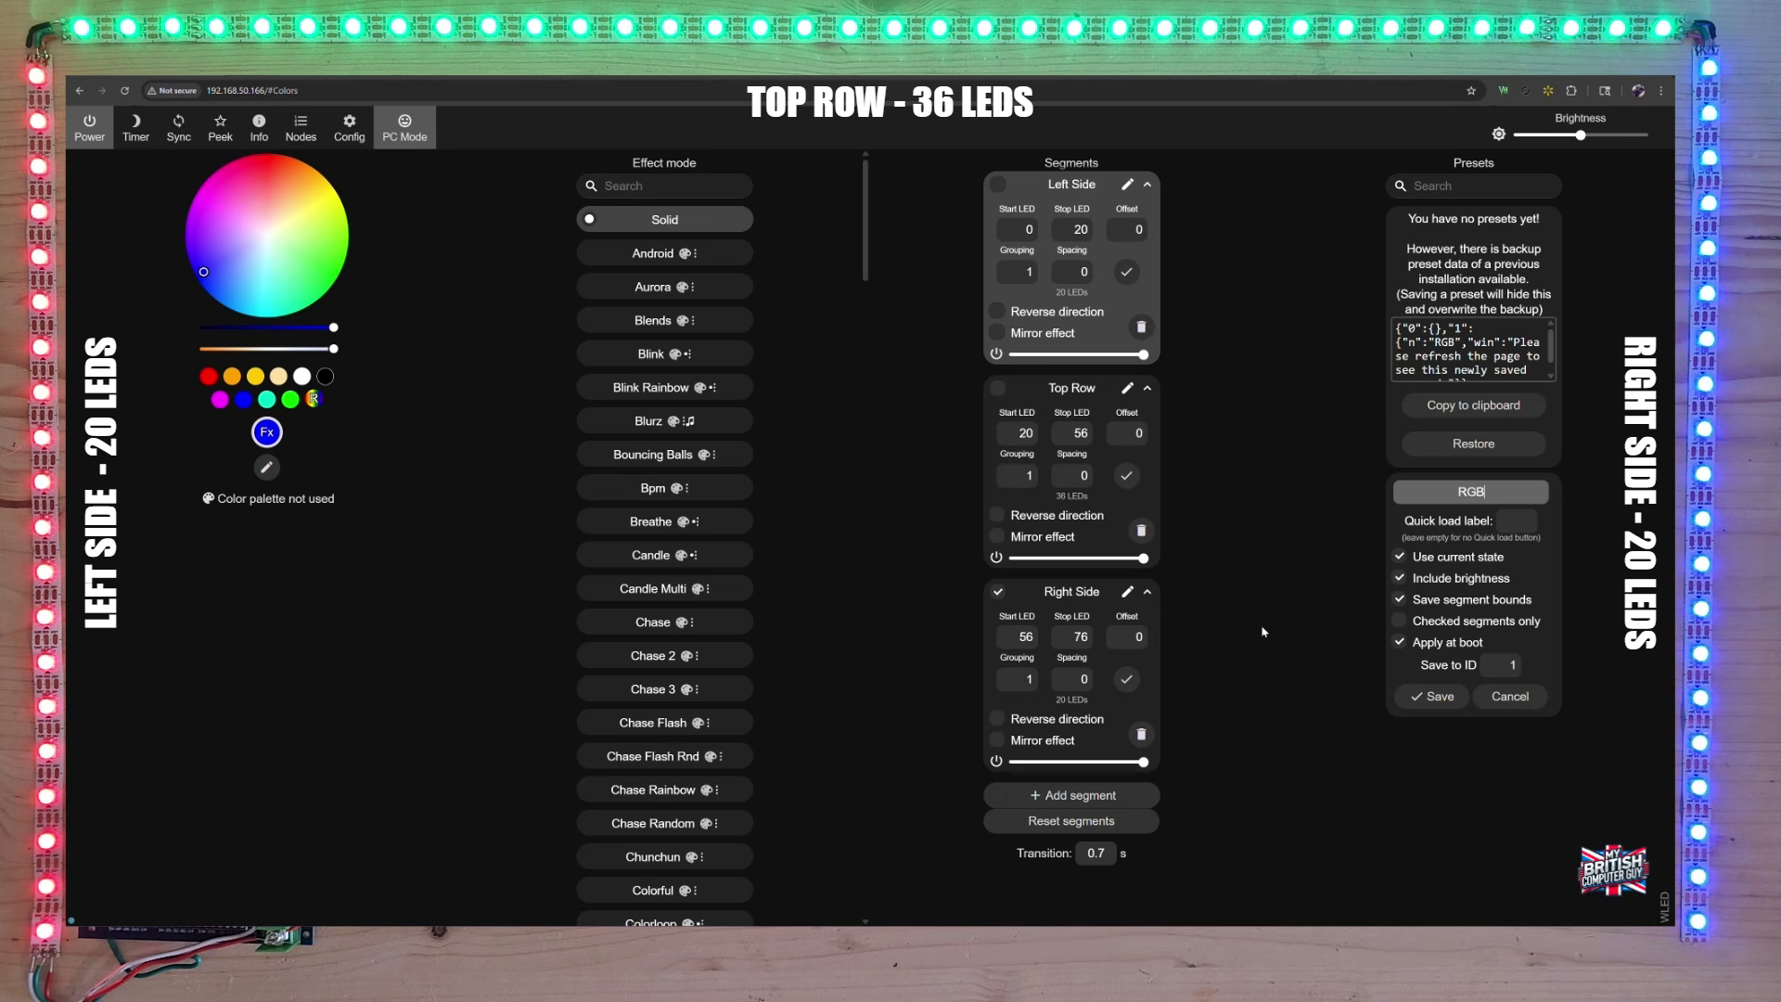
left_click(1436, 697)
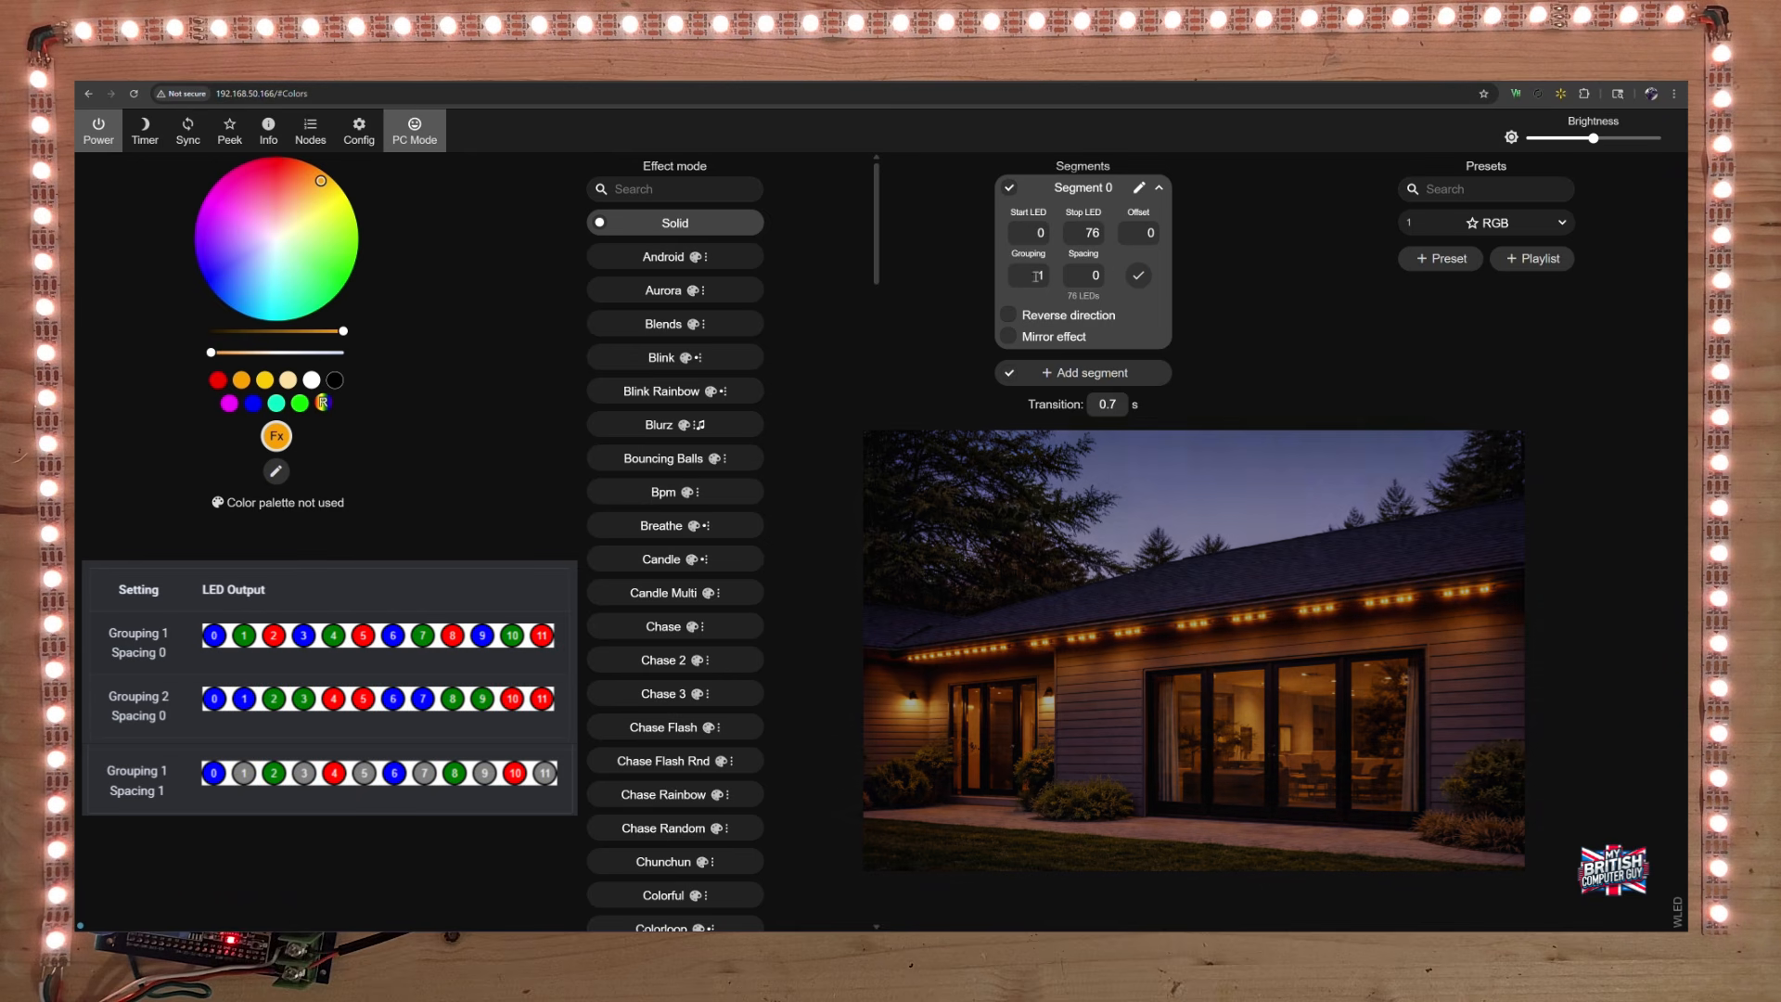
- Set Segment 0's grouping to 3 and spacing to 3, and apply the update
left_click_drag(1032, 277, 1061, 281)
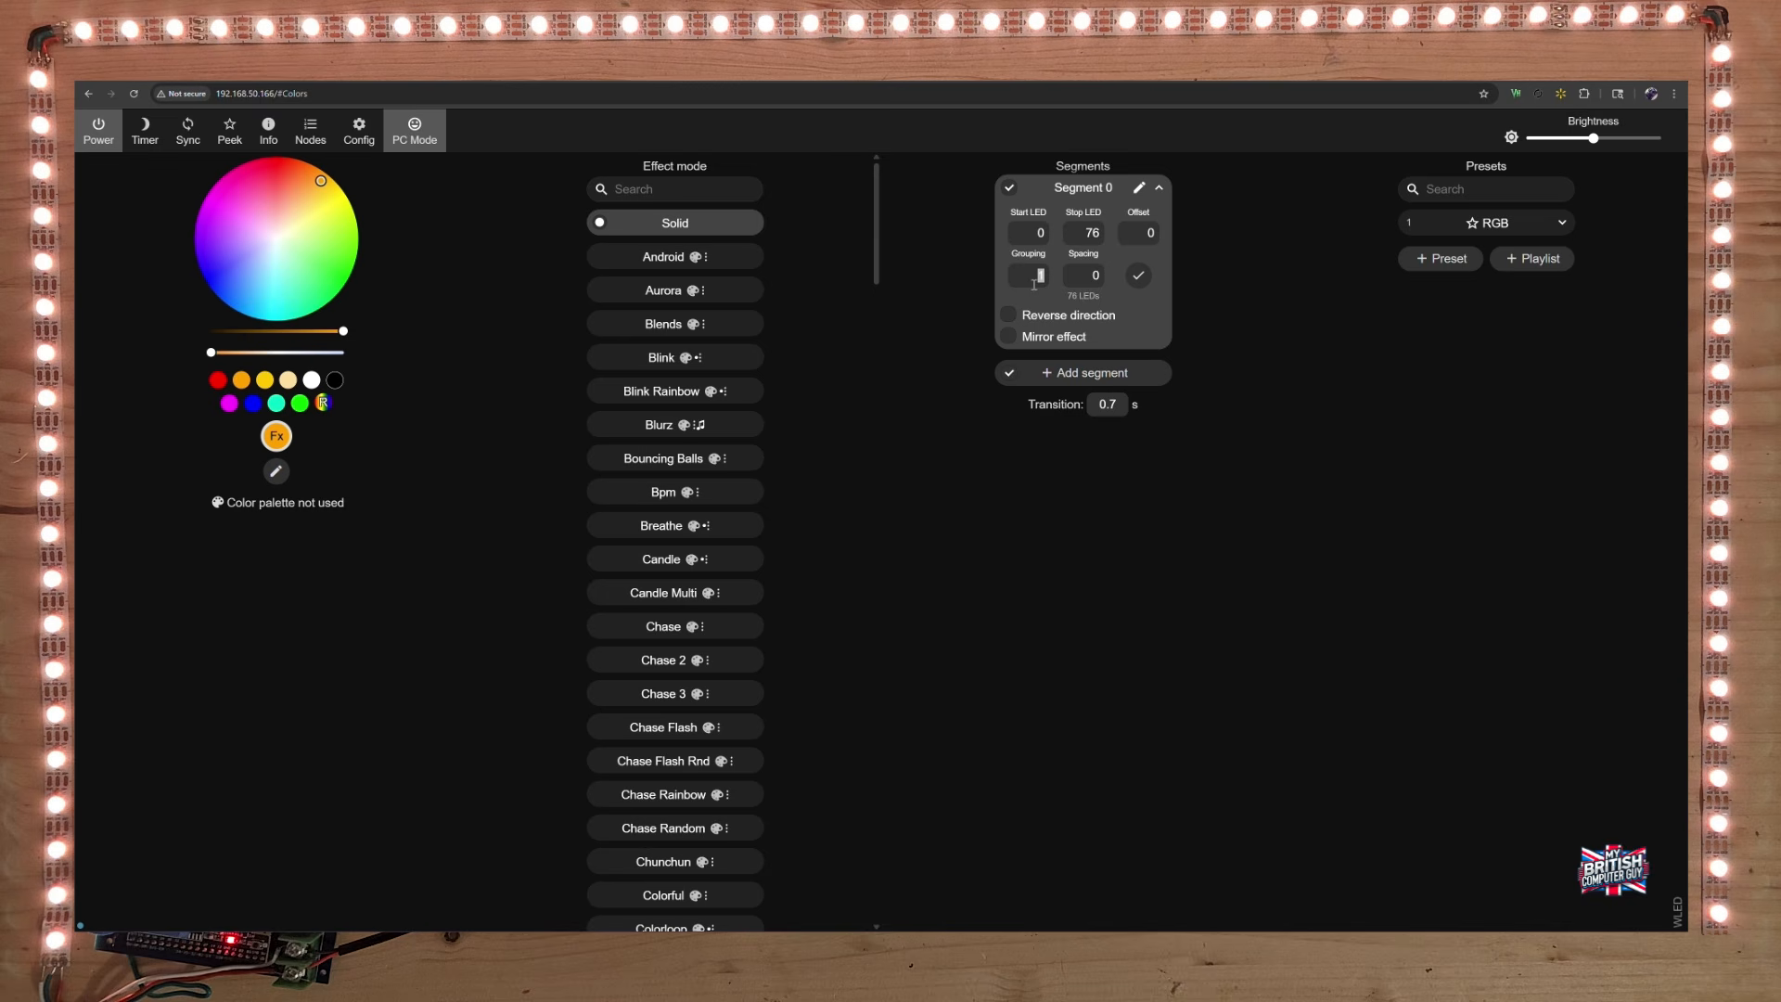
type("3")
double_click(1095, 276)
type("3")
left_click(1139, 275)
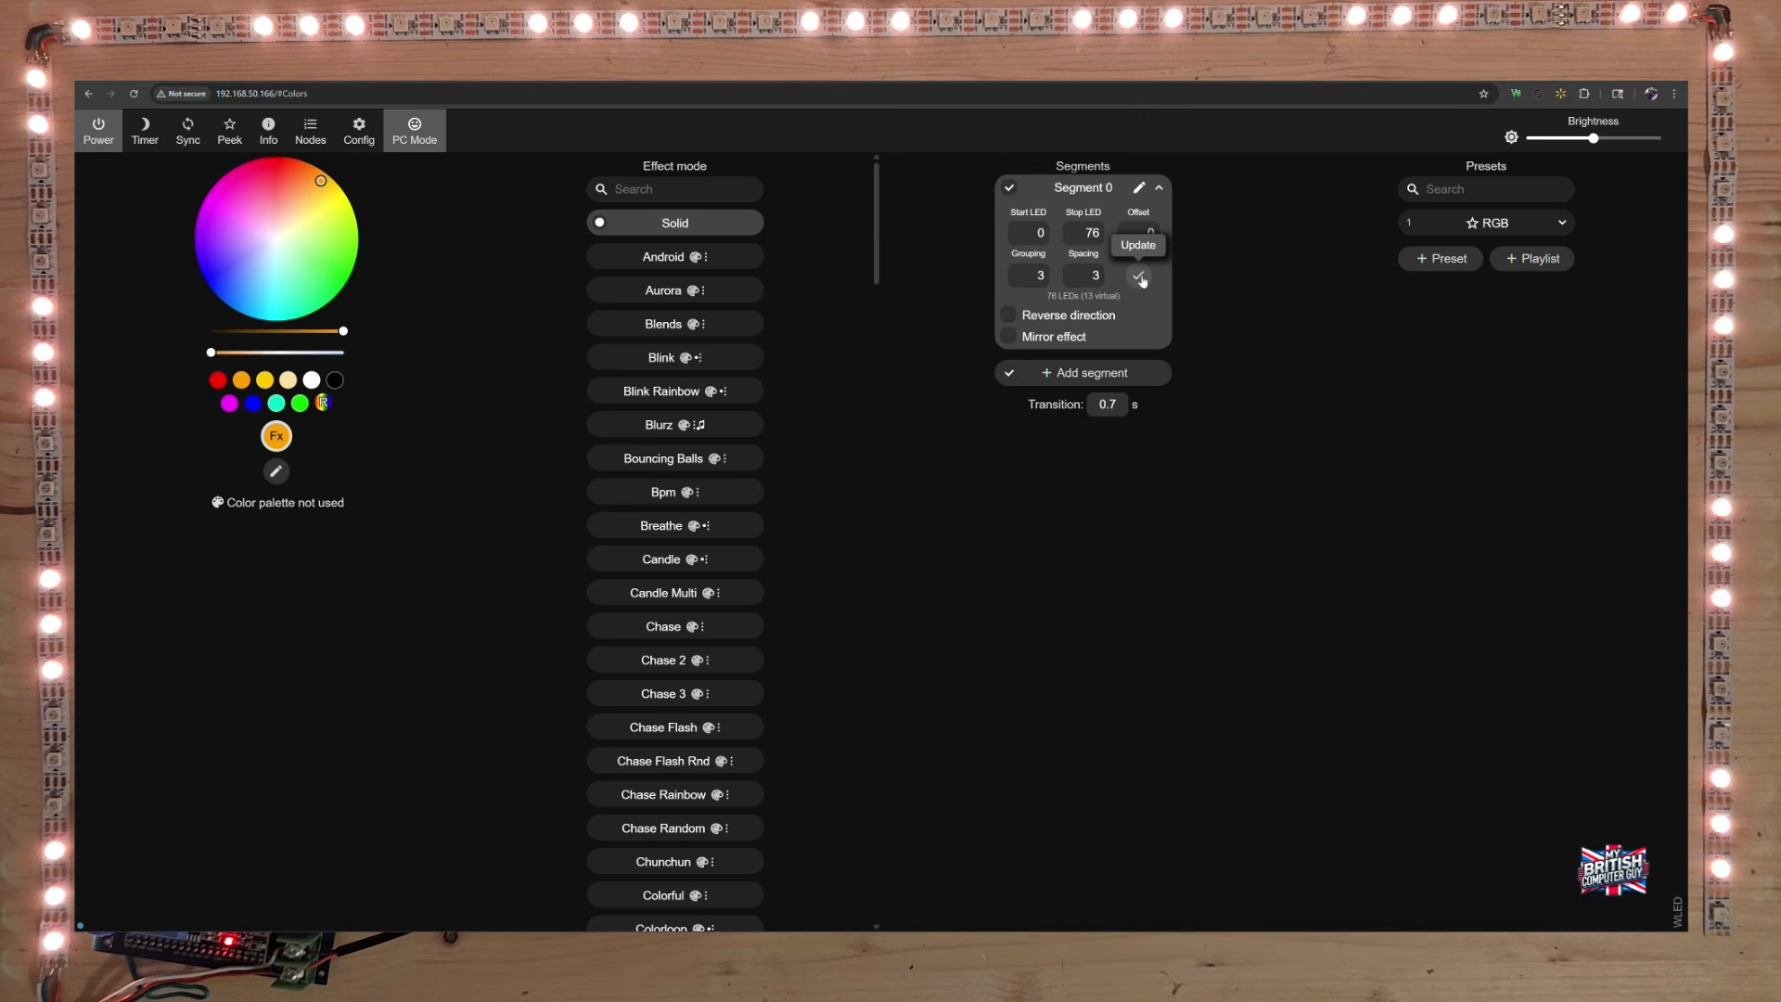
- Set Segment 0's grouping to 1 while keeping spacing at 3, and apply the update
double_click(1052, 276)
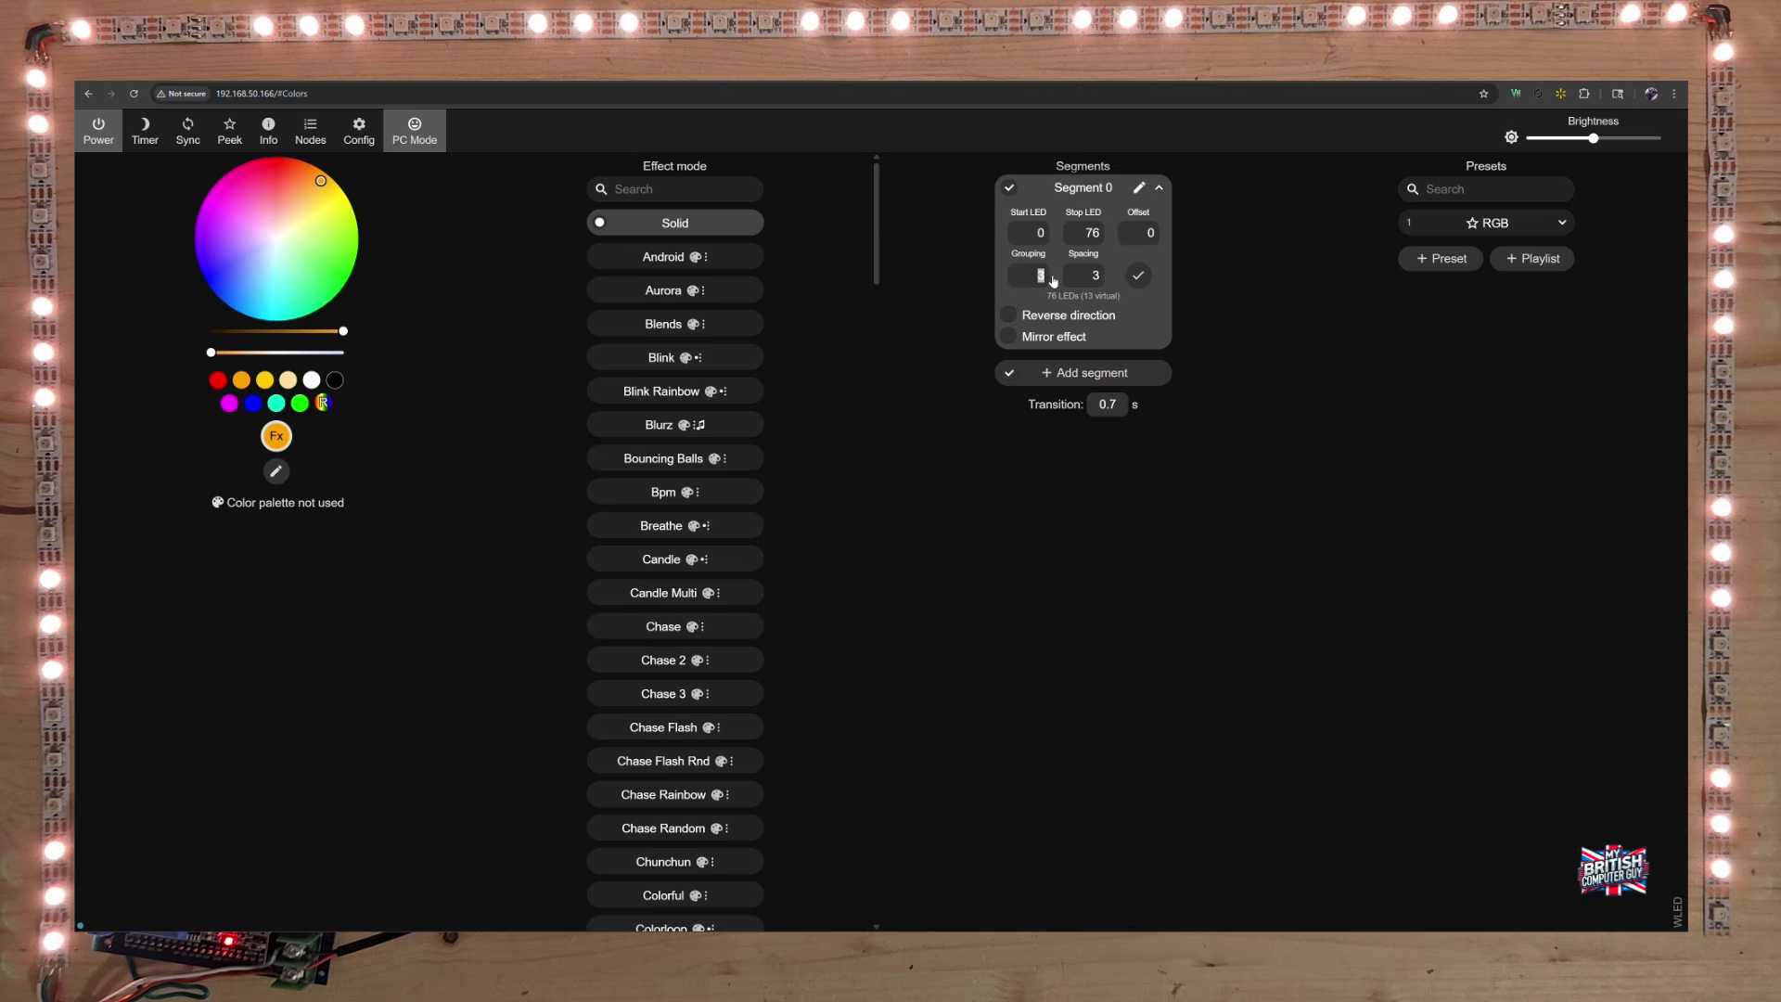
type("1")
double_click(1045, 277)
double_click(1095, 275)
left_click(1139, 278)
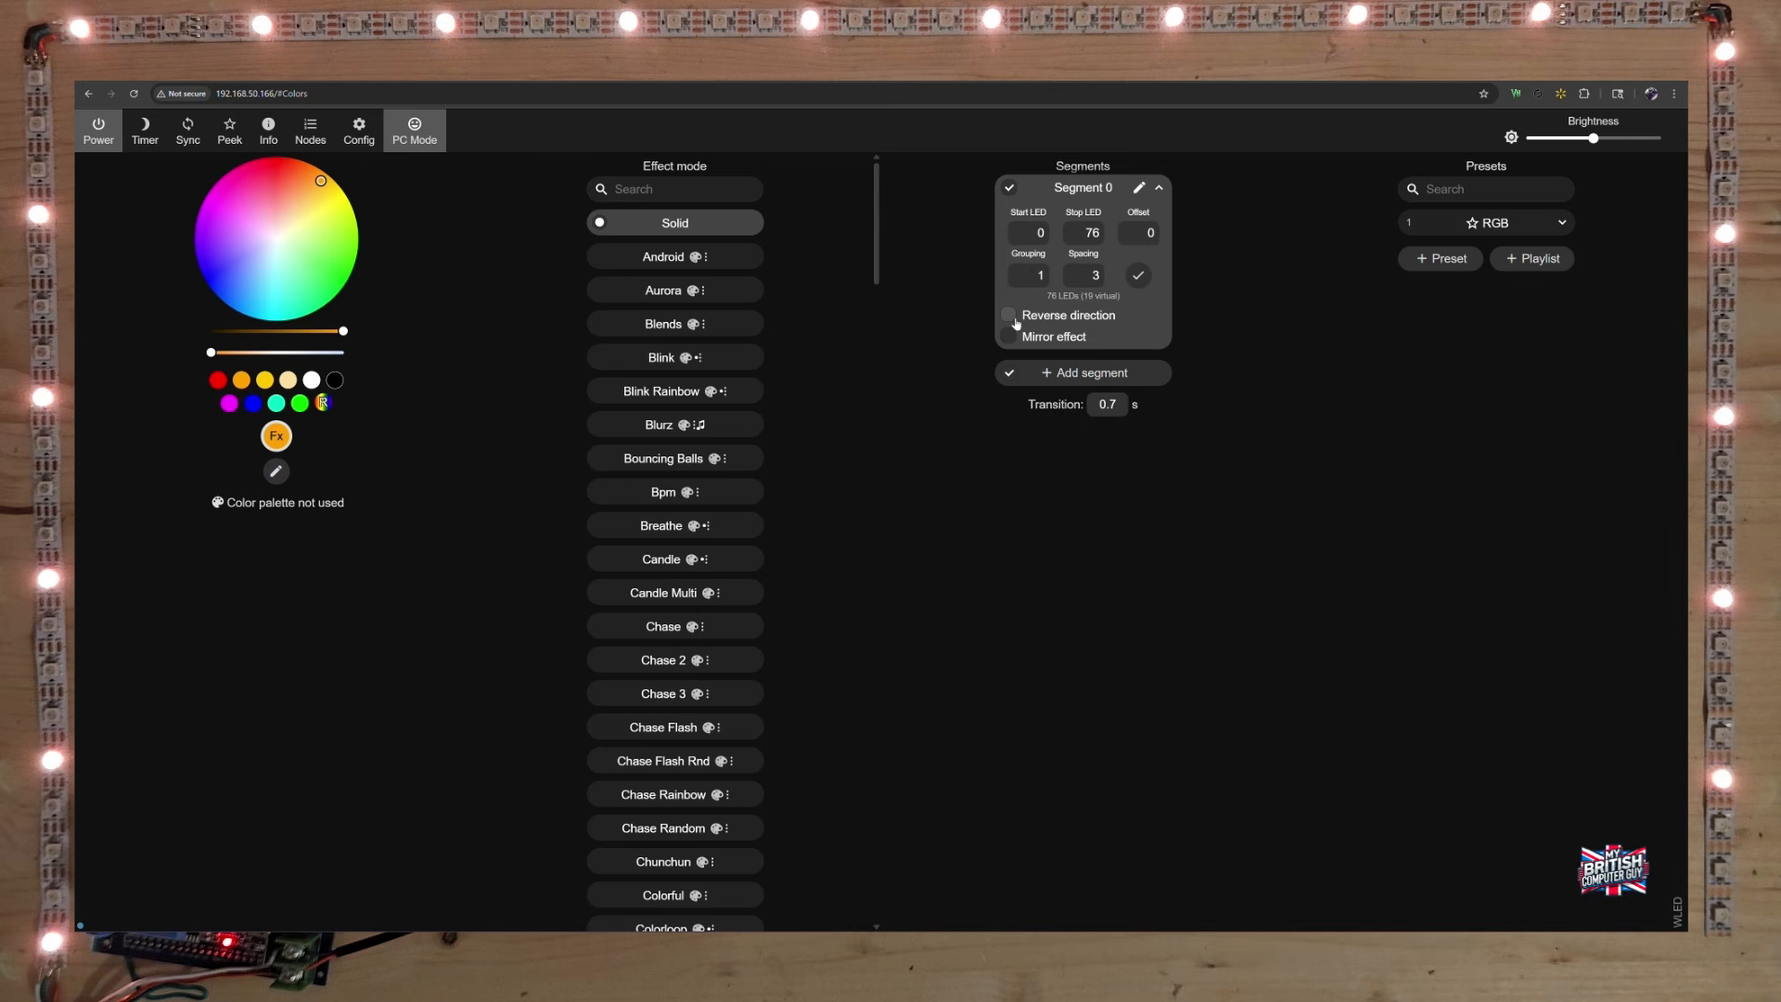
- Reset Segment 0's spacing to 0 with grouping at 1, and apply the update
double_click(1043, 276)
double_click(1094, 275)
type("0")
left_click(1138, 275)
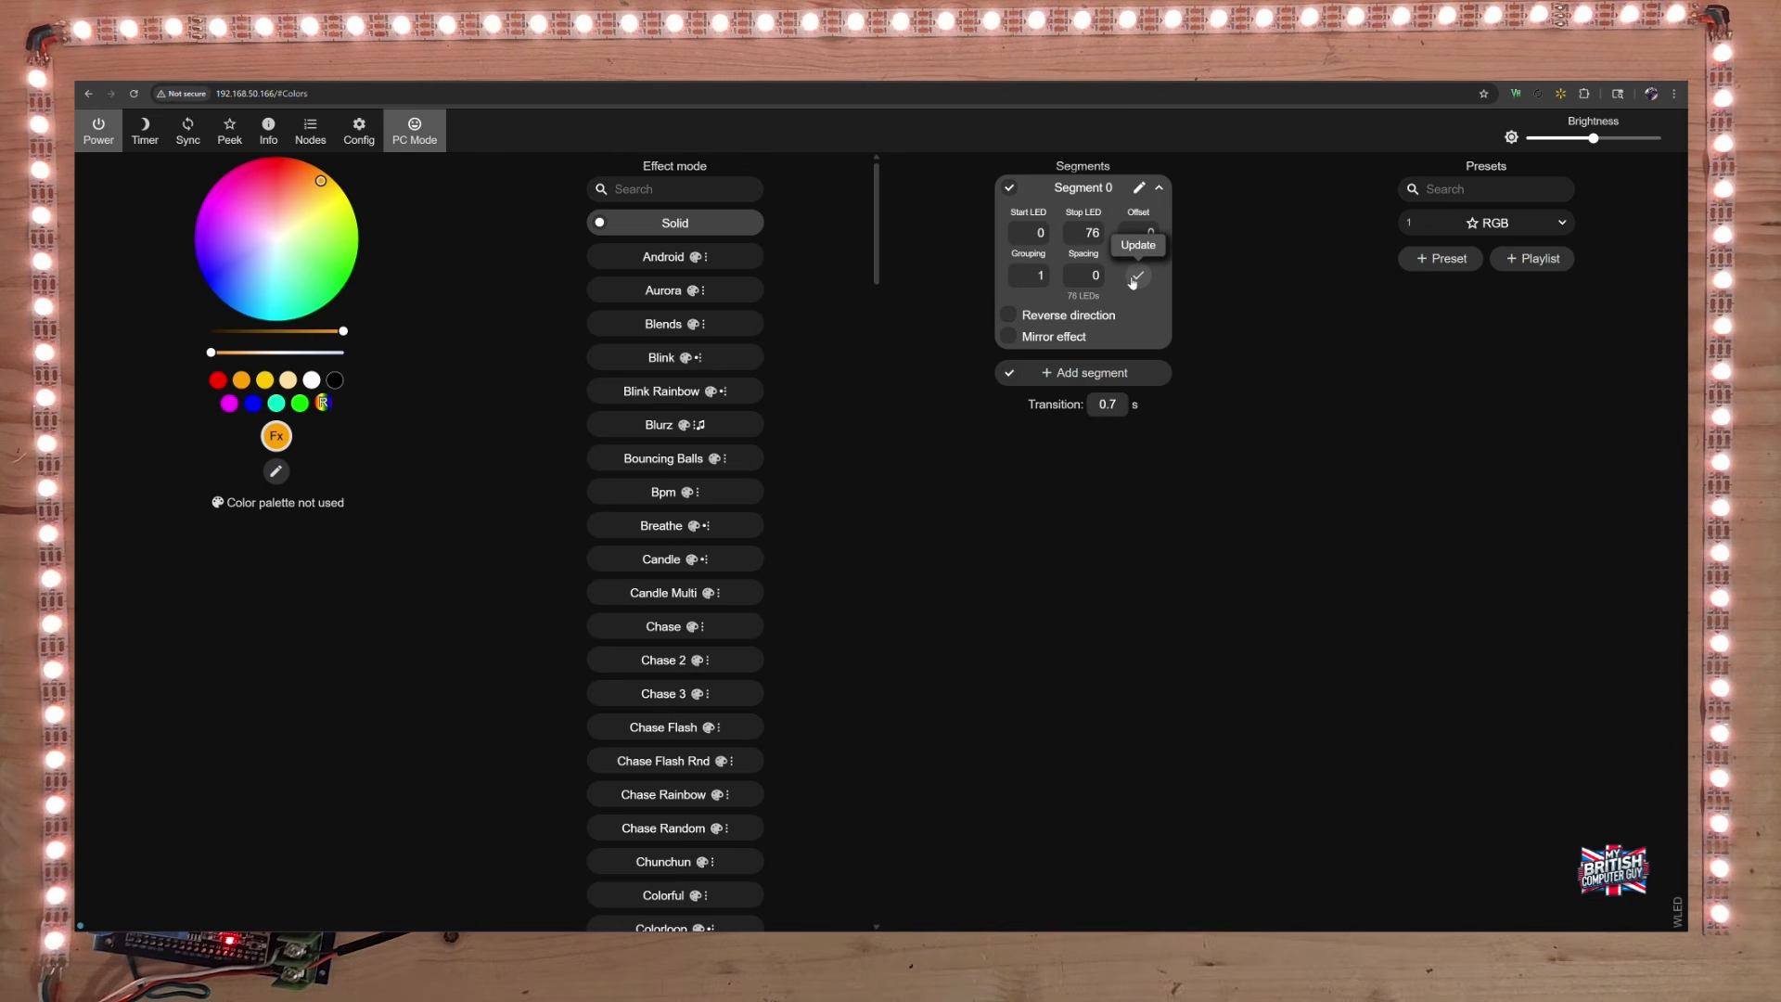
- Apply the Chase effect to Segment 0 and enable Reverse direction
left_click(642, 627)
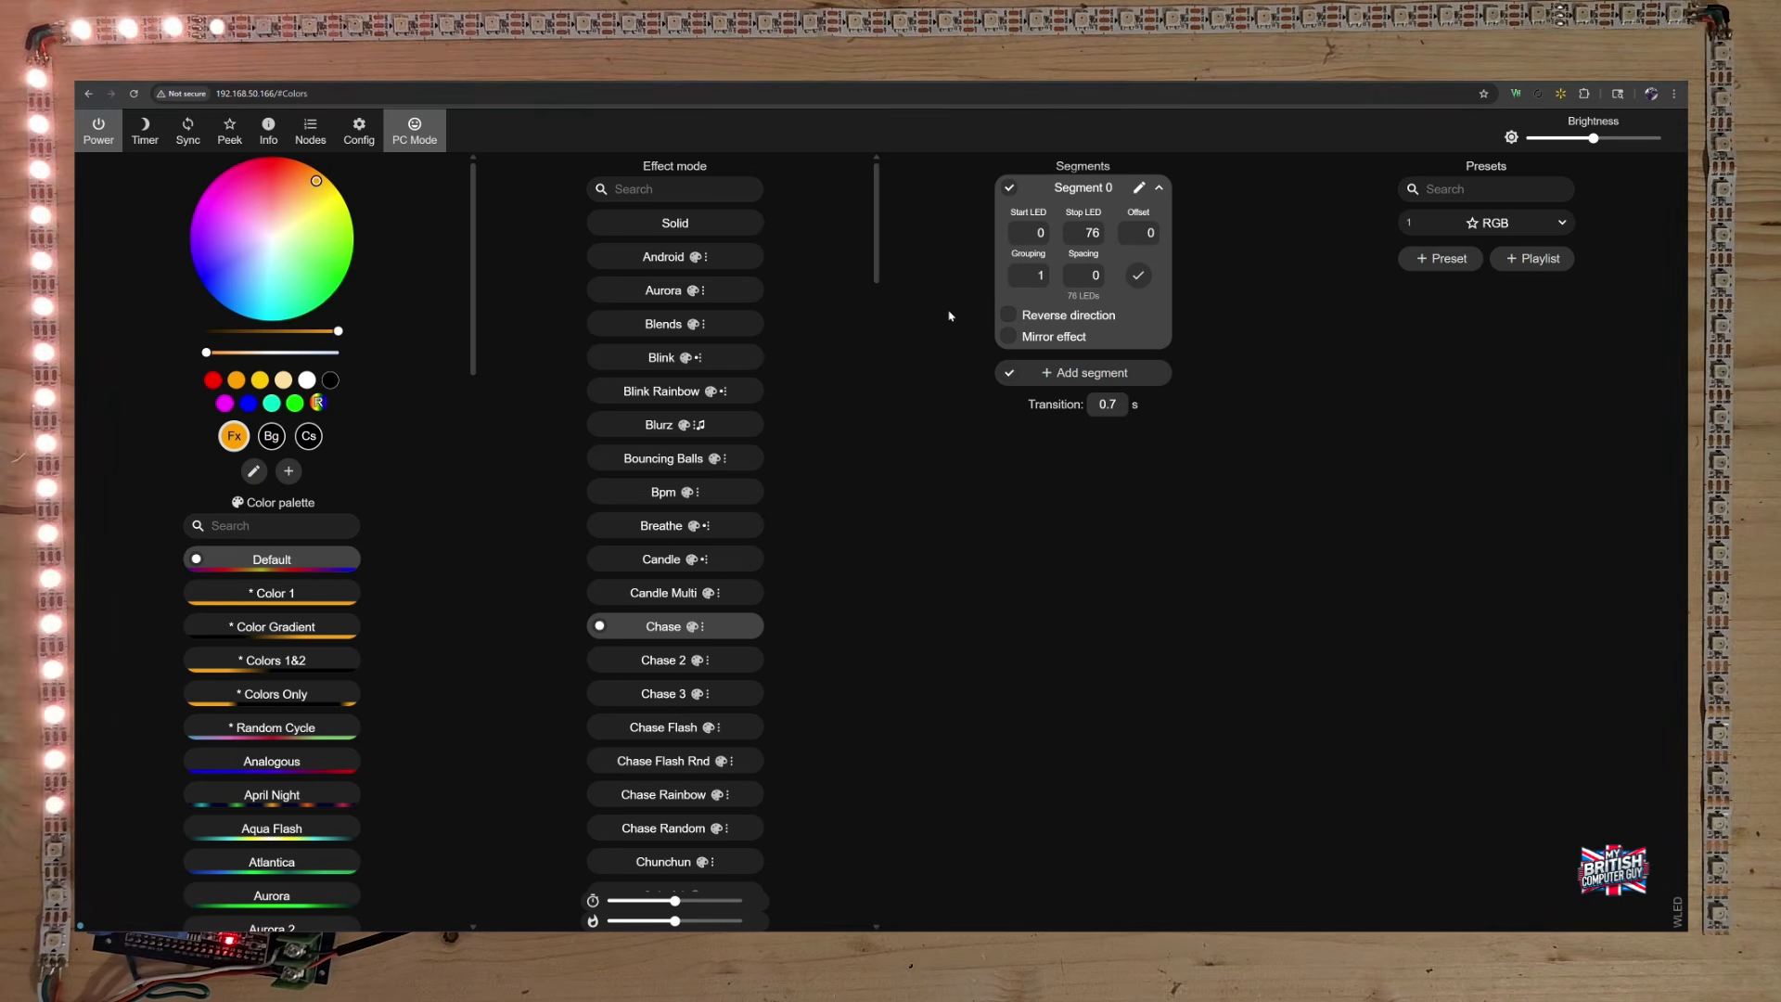
left_click(1007, 316)
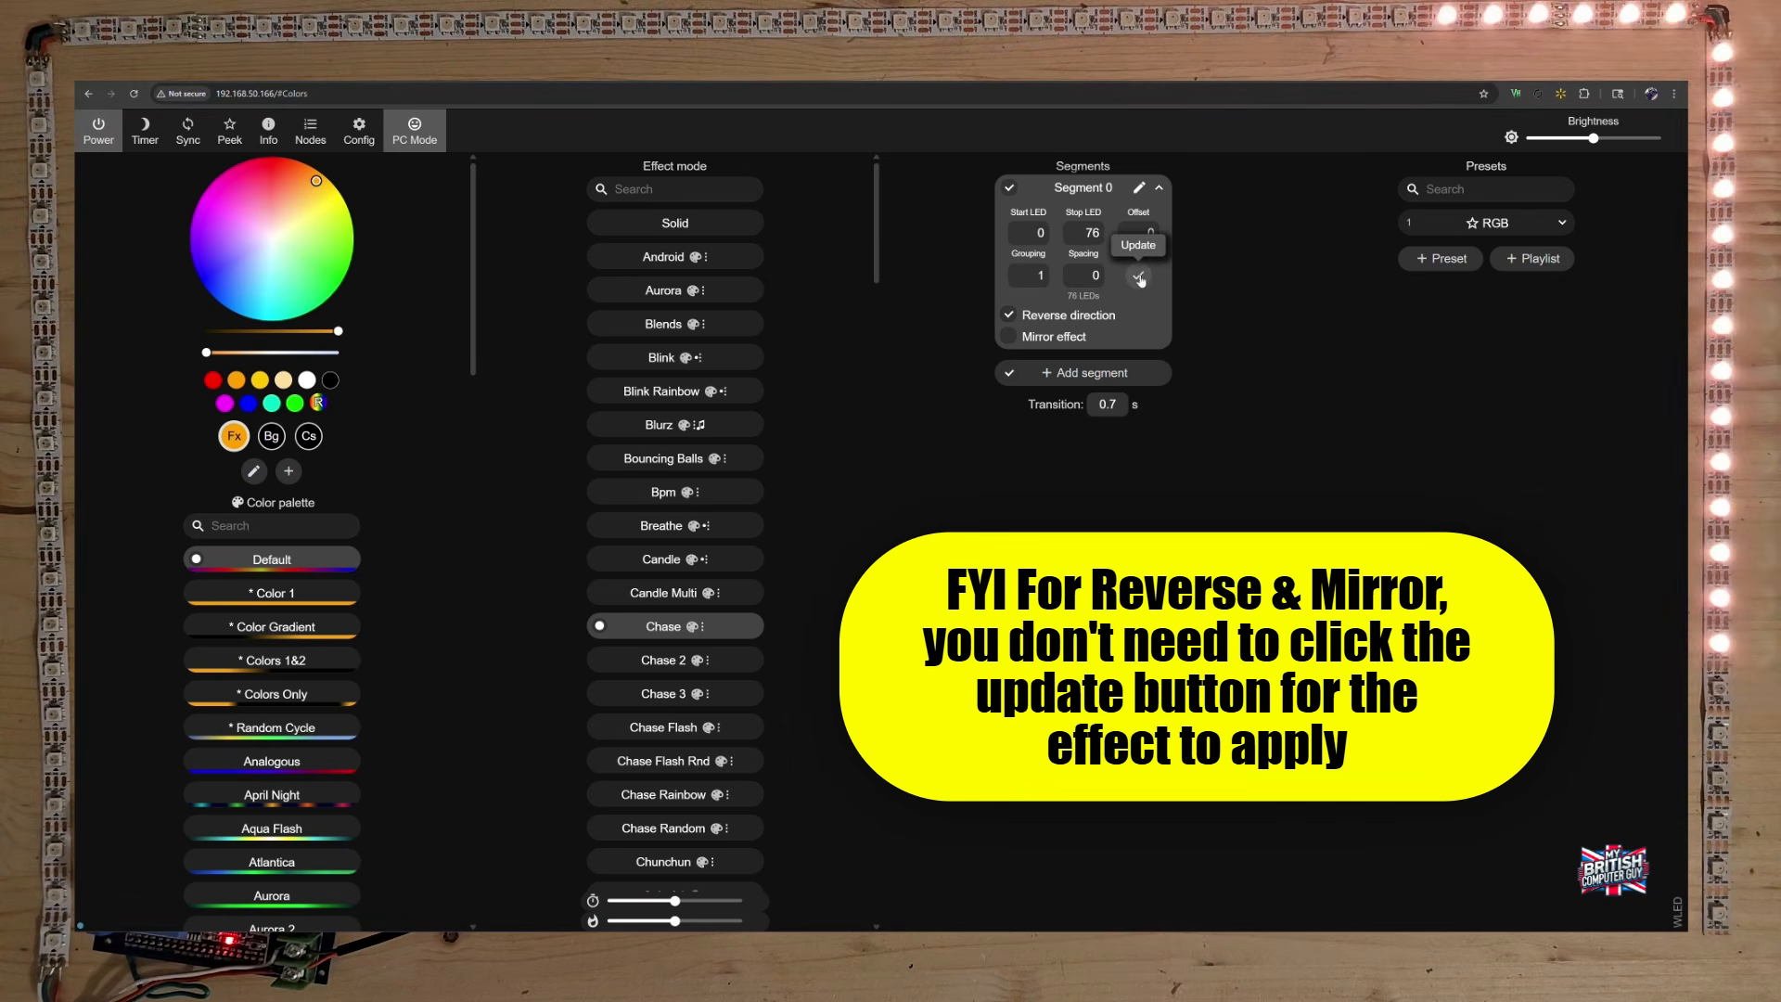
left_click(1138, 278)
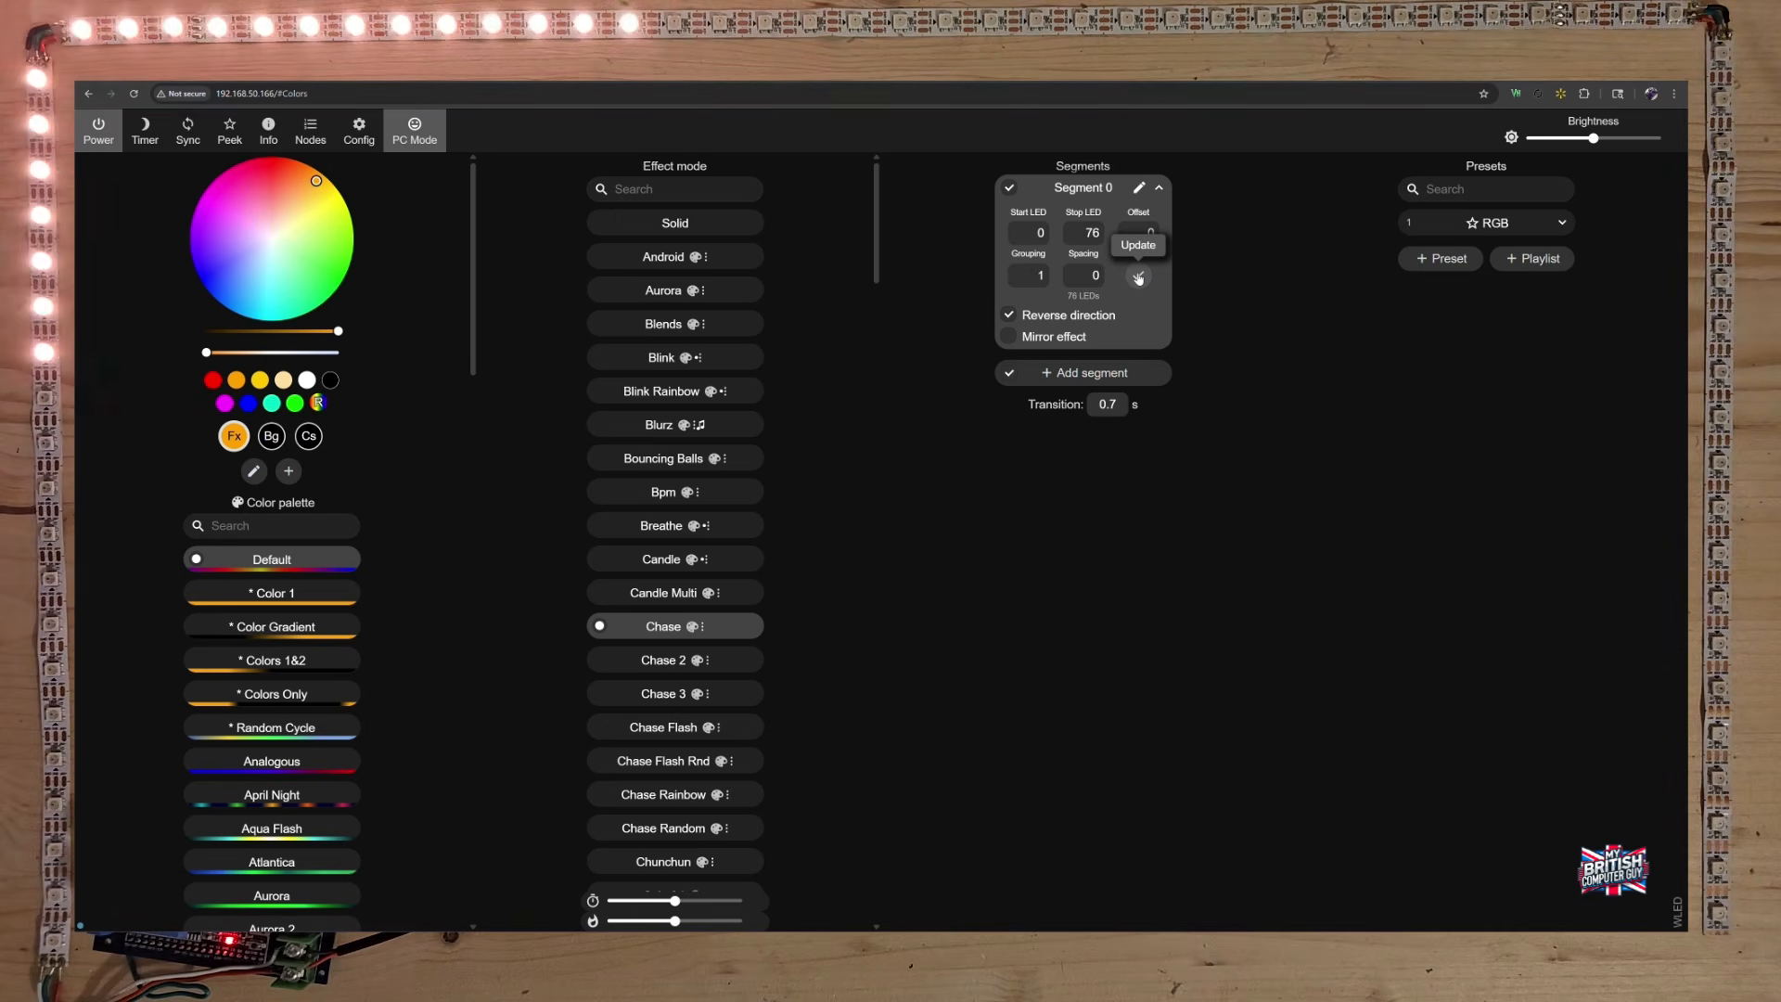
- Enable Mirror effect for Segment 0 and turn off Reverse direction
left_click(1010, 340)
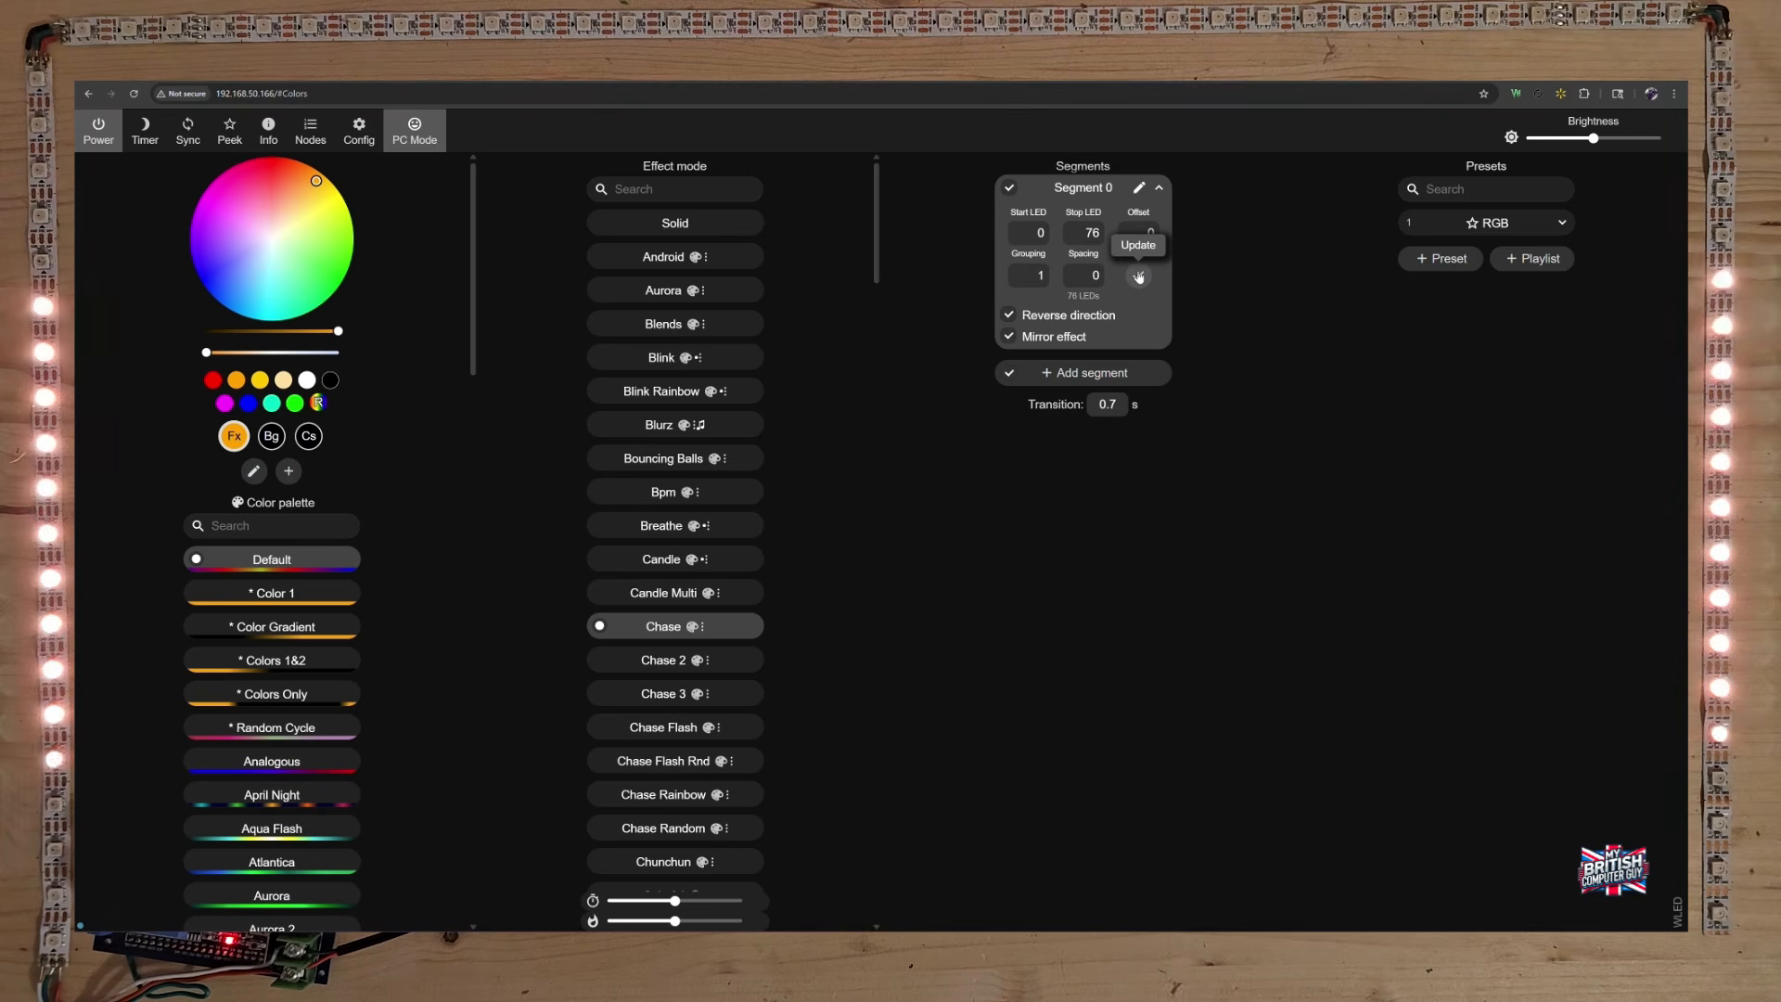
left_click(1009, 317)
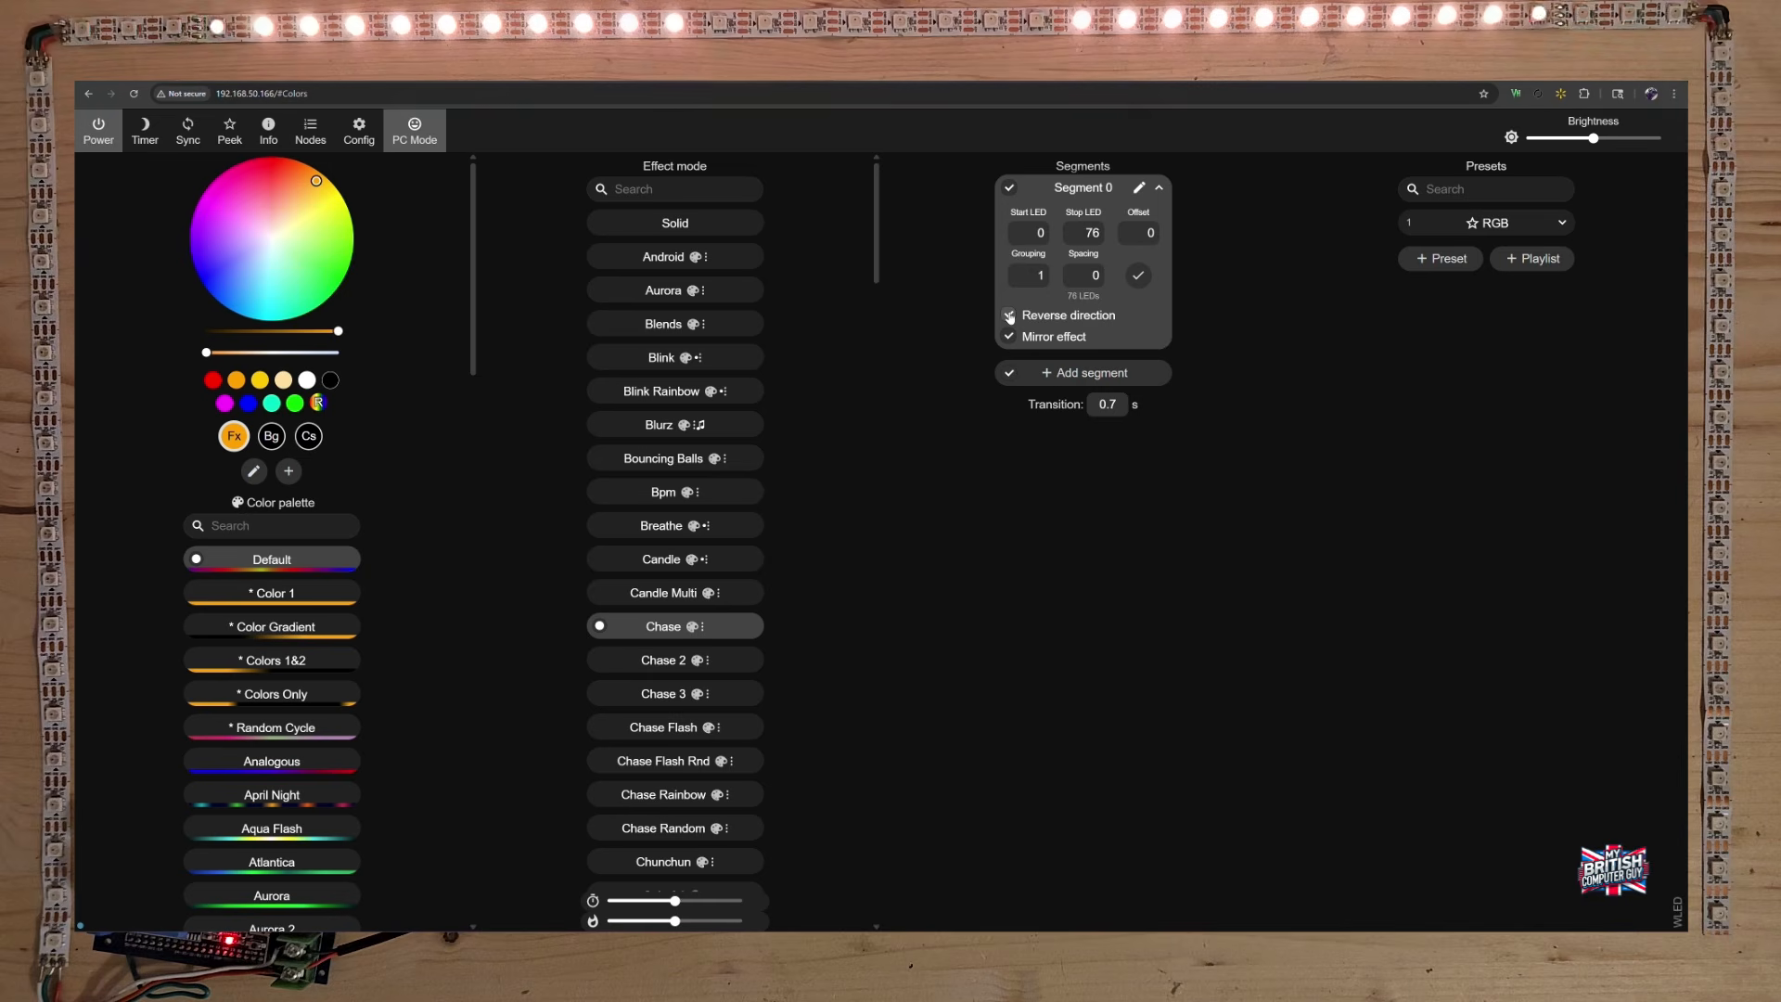